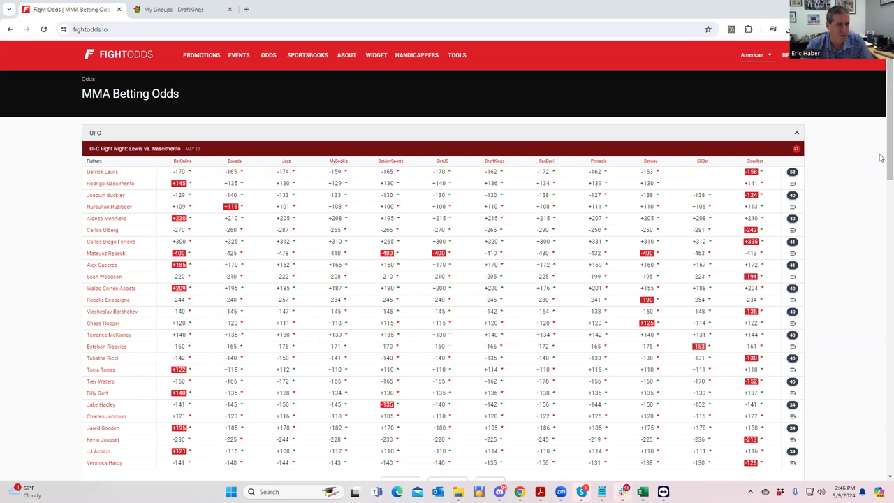
Examine the Lewis vs. Nascimento card's odds and the expanded prop odds for Aldrich vs. Hardy, then collapse that fight's props.
scroll(880, 164, "down", 1)
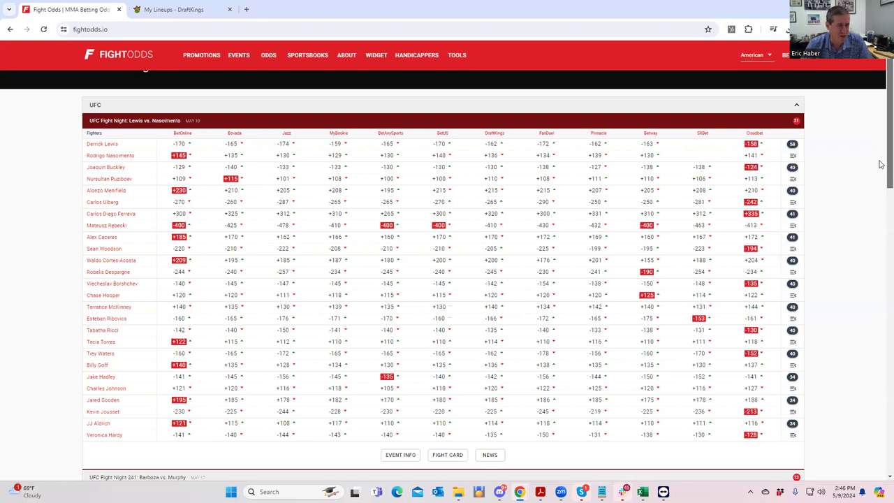
scroll(881, 164, "up", 1)
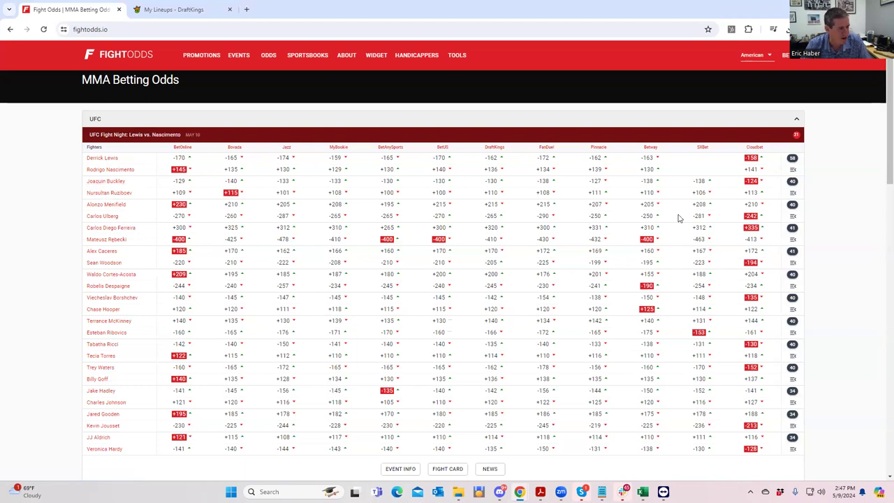
scroll(847, 241, "down", 1)
scroll(847, 242, "down", 1)
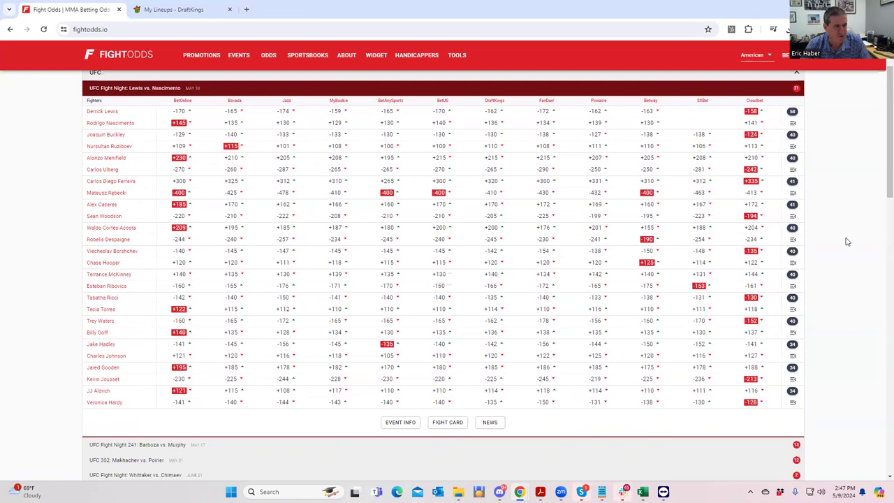
left_click(791, 392)
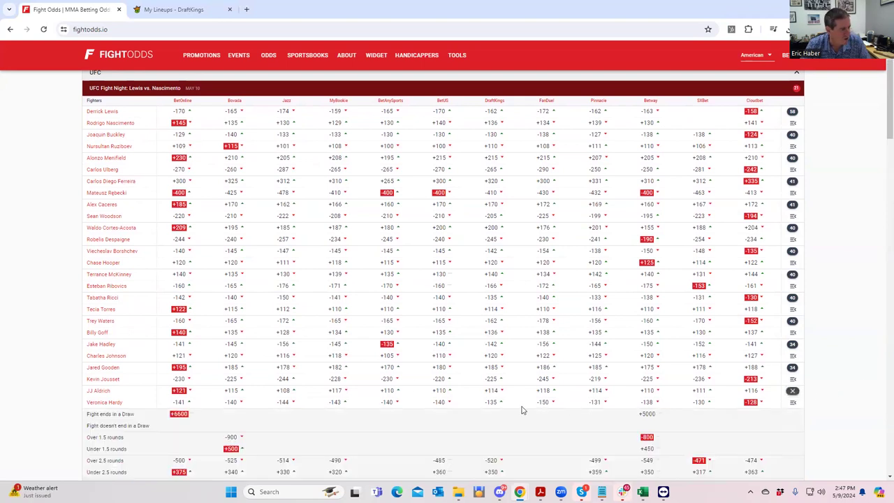
scroll(521, 411, "down", 2)
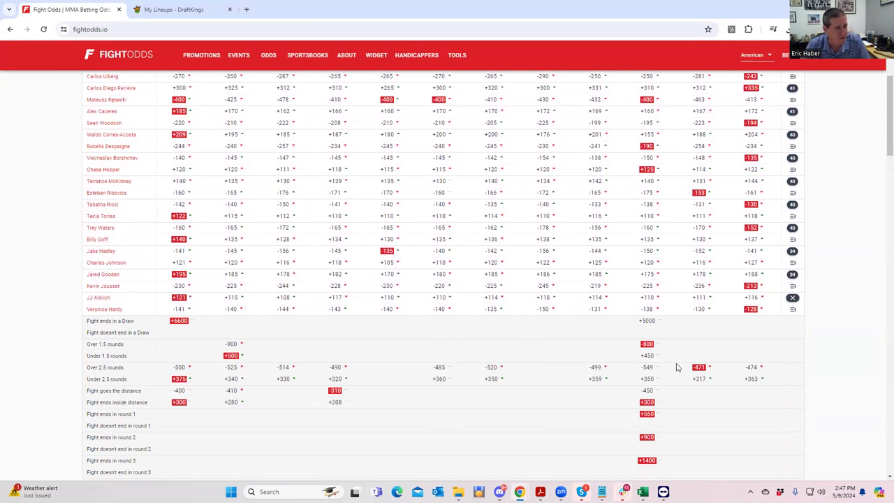
scroll(676, 369, "down", 2)
scroll(320, 384, "down", 3)
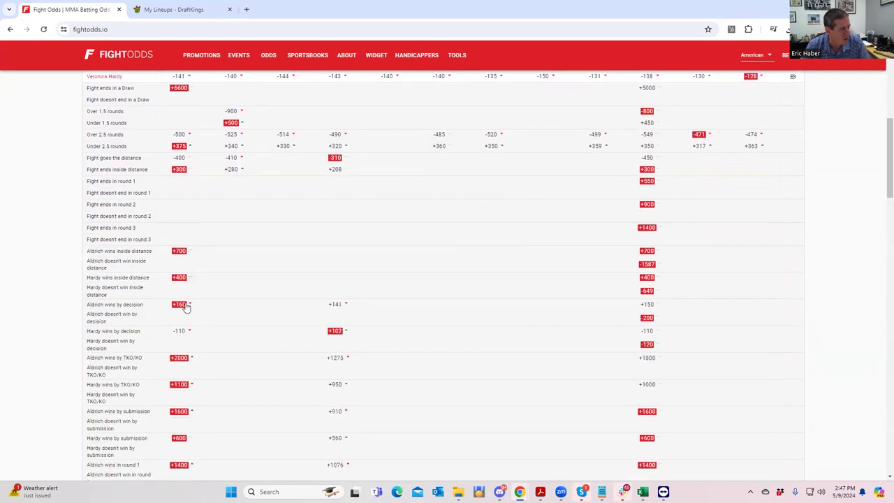
scroll(455, 219, "up", 4)
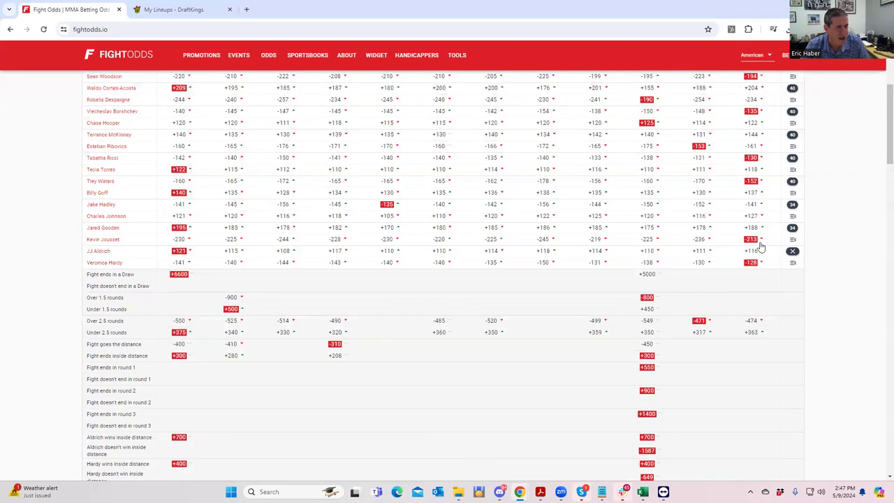
left_click(792, 258)
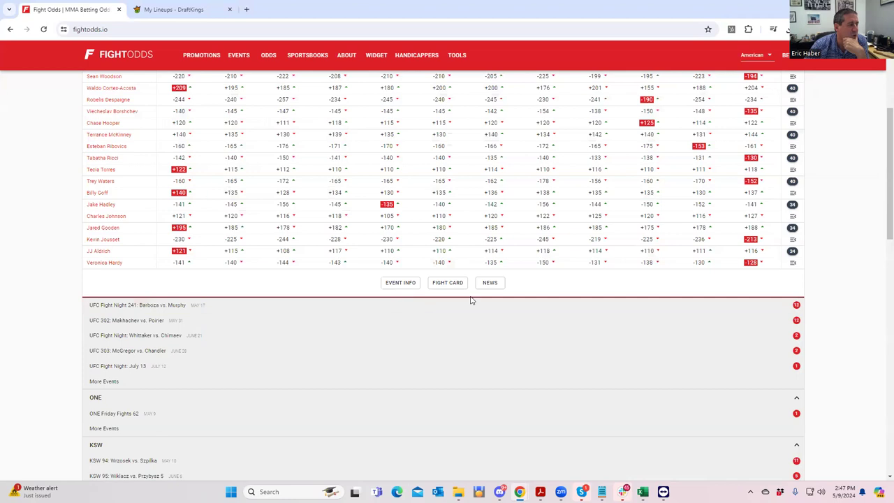
Expand the Gooden vs. Jousset prop odds and look up both fighters' salaries in the DraftKings lineup editor.
left_click(792, 228)
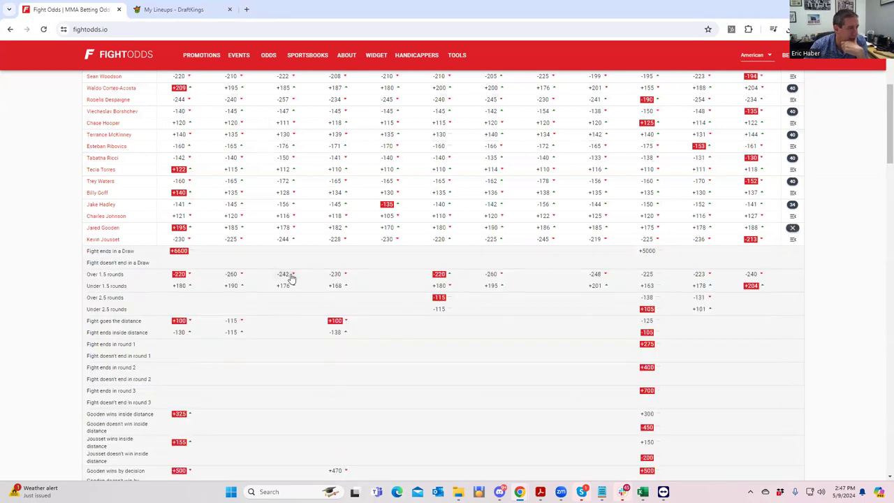
left_click(153, 8)
scroll(423, 402, "down", 2)
scroll(423, 401, "down", 2)
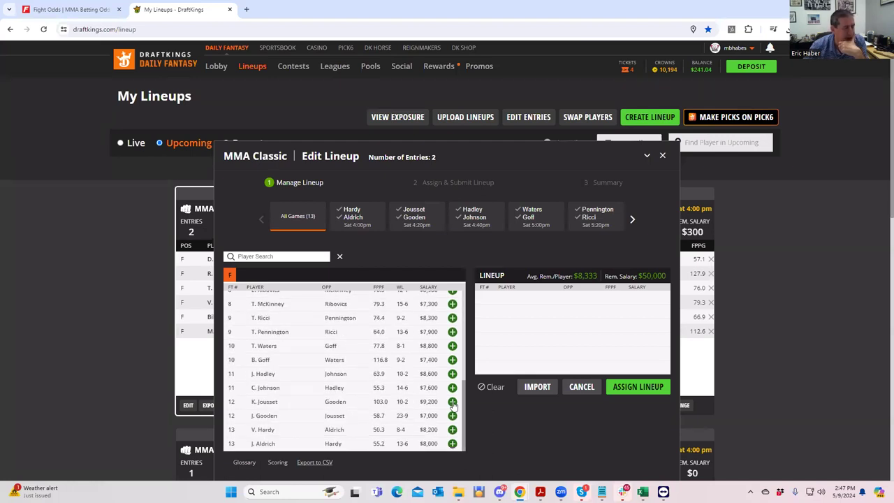
Return to the fight odds page, examine the Gooden vs. Jousset round and win-method odds, and collapse them.
left_click(85, 10)
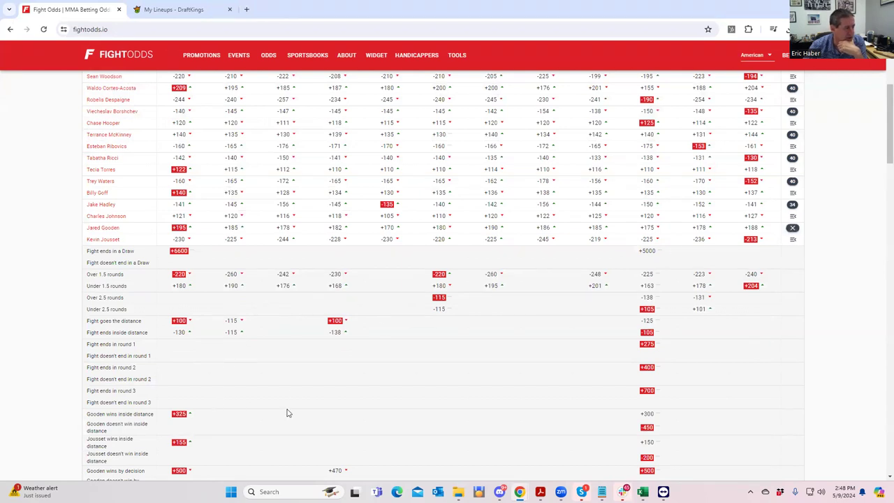
scroll(286, 412, "down", 2)
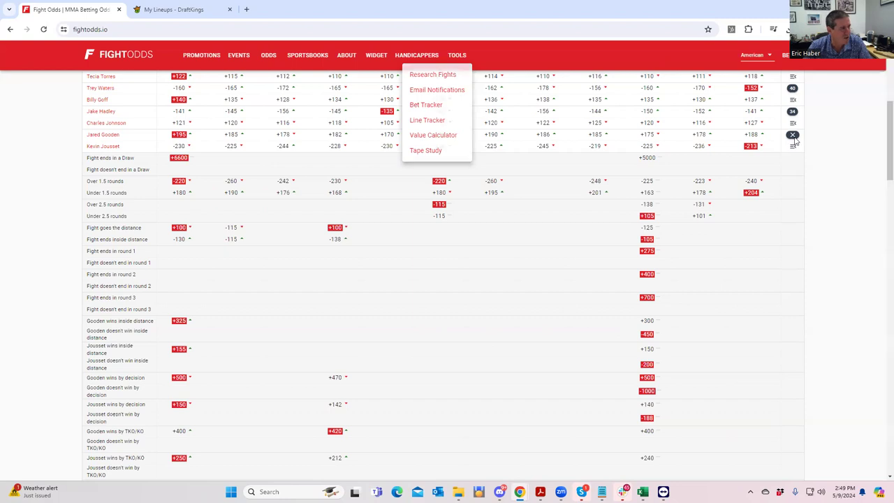
left_click(774, 143)
left_click(793, 136)
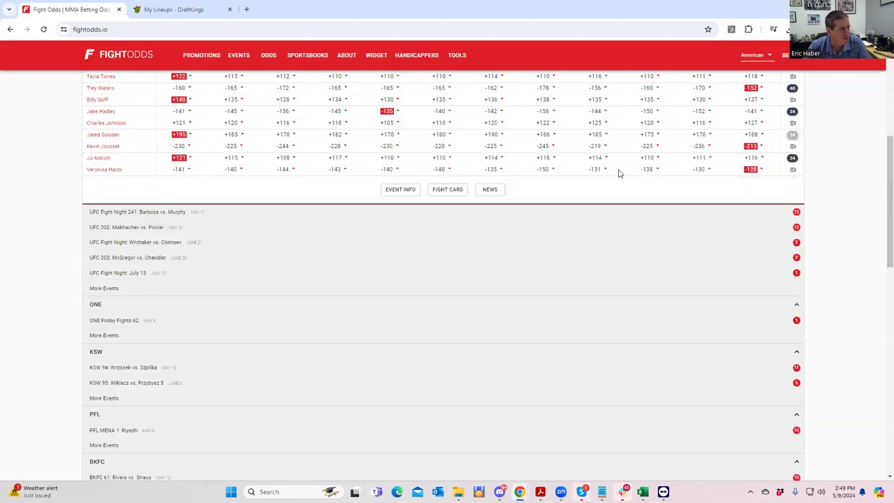
Check the Hadley and Johnson salaries on DraftKings, close the lineup editor, and return to the fight odds page.
scroll(419, 173, "up", 1)
scroll(415, 165, "up", 1)
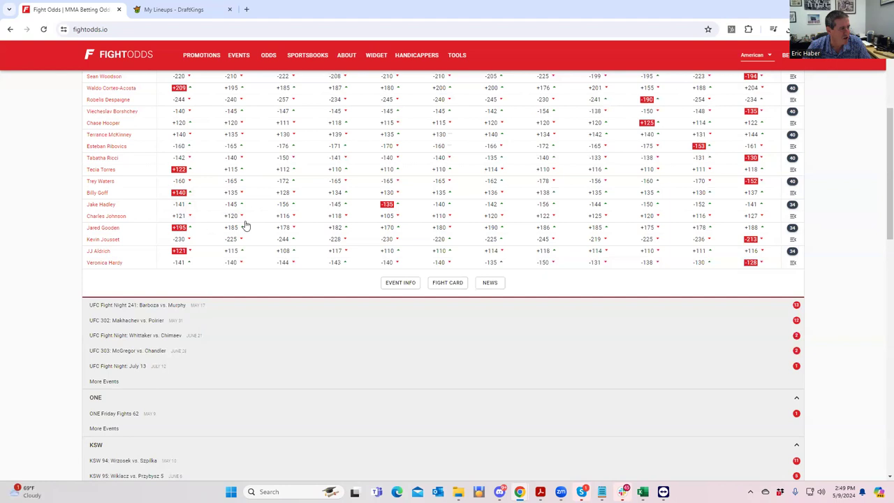
left_click(175, 12)
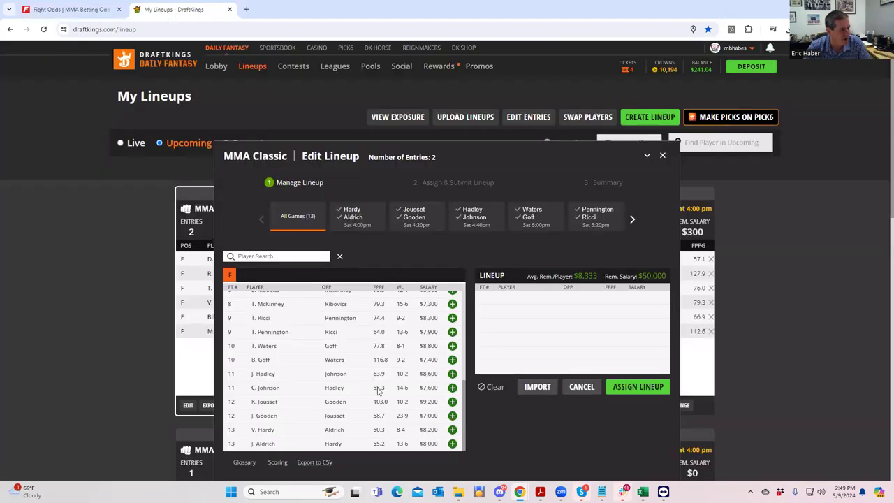
left_click(664, 156)
left_click(49, 10)
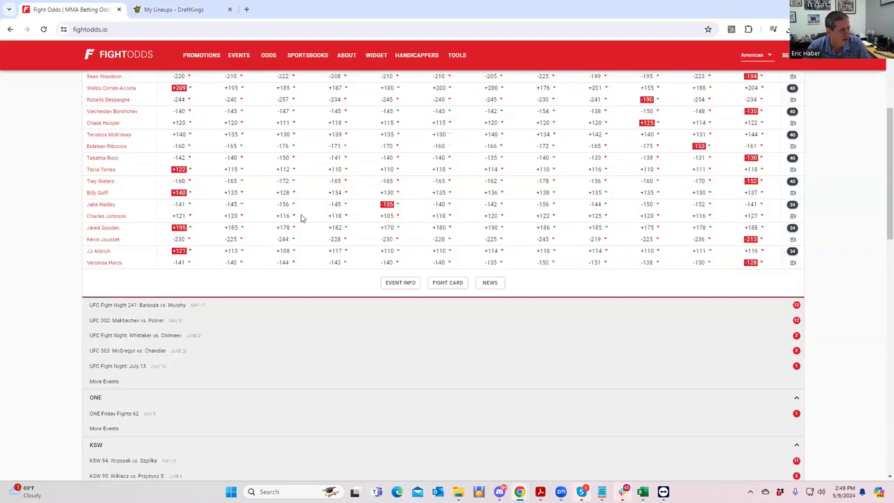
Expand the Hadley vs. Johnson prop odds, examine the distance and win-method lines, and collapse them.
left_click(794, 207)
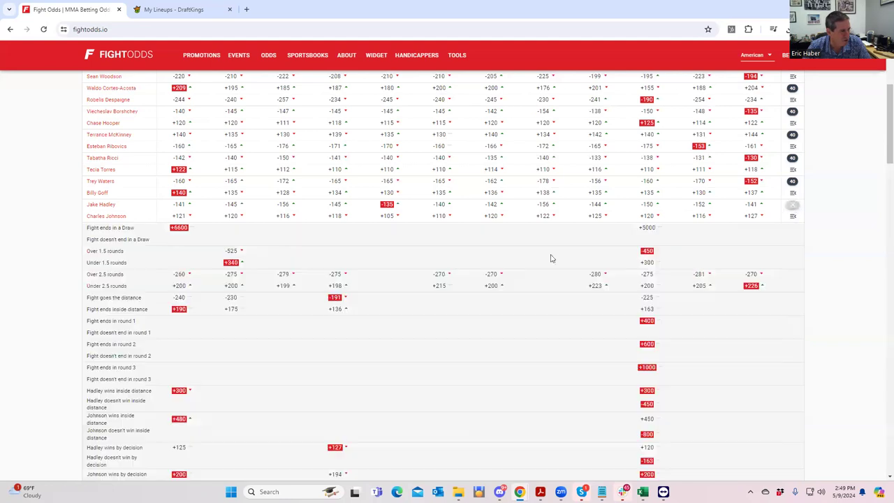
scroll(295, 341, "down", 2)
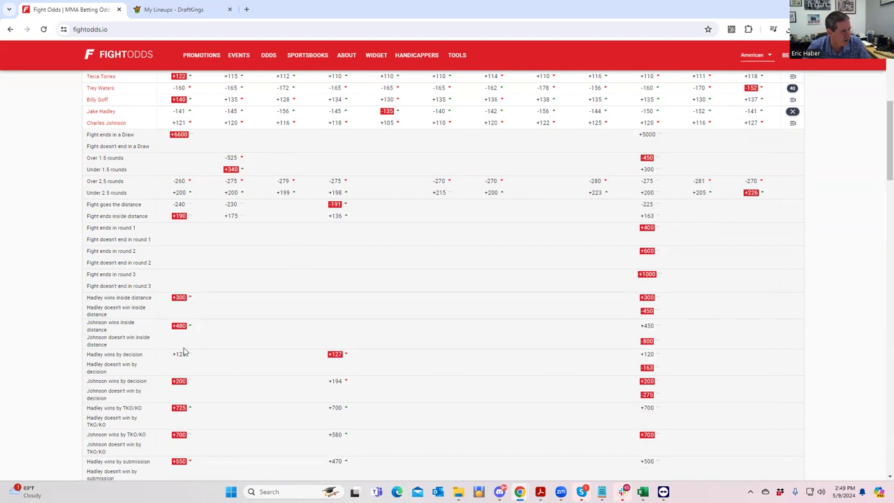
scroll(280, 271, "up", 2)
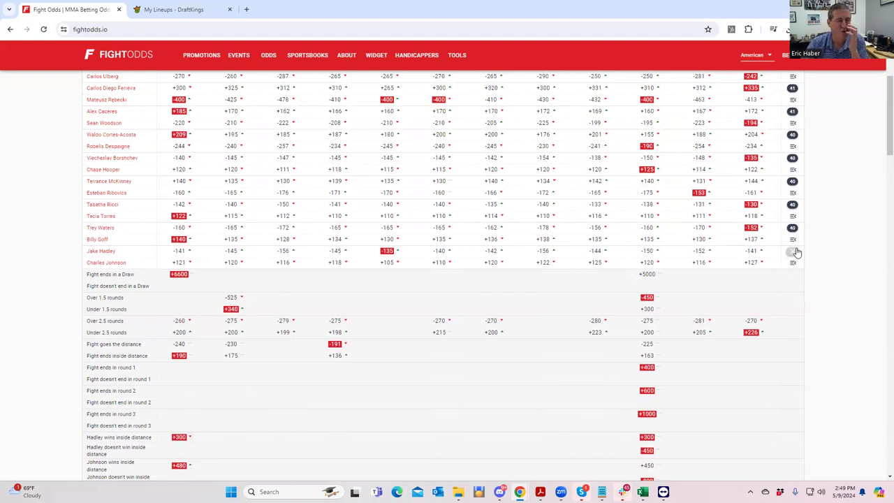
left_click(794, 251)
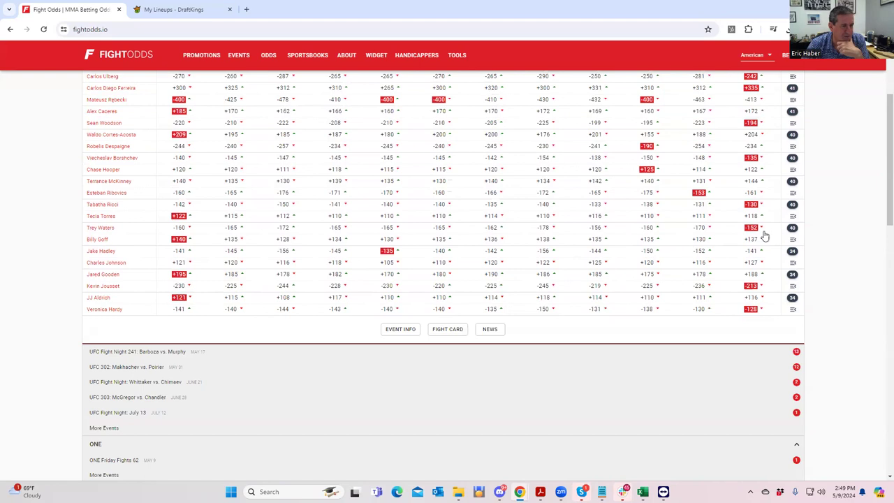
Expand the Waters vs. Goff odds, and clear the first MMA Classic lineup in the DraftKings editor to check both fighters' salaries.
left_click(794, 230)
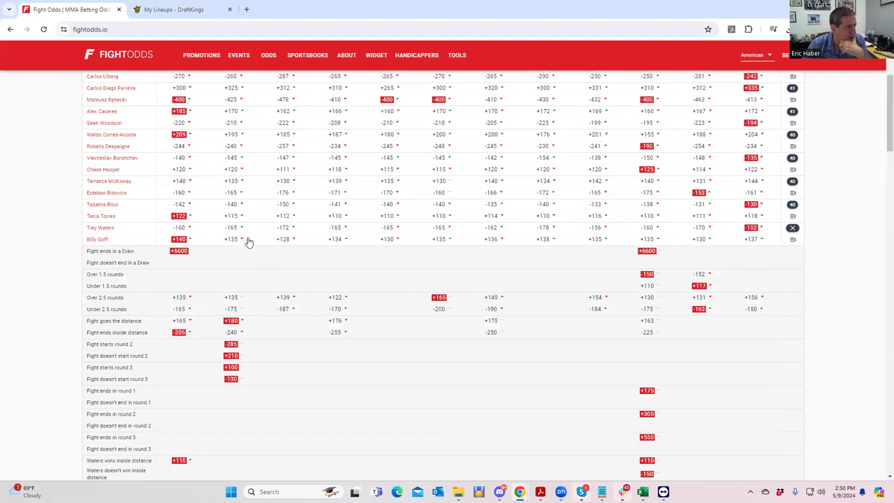
left_click(177, 9)
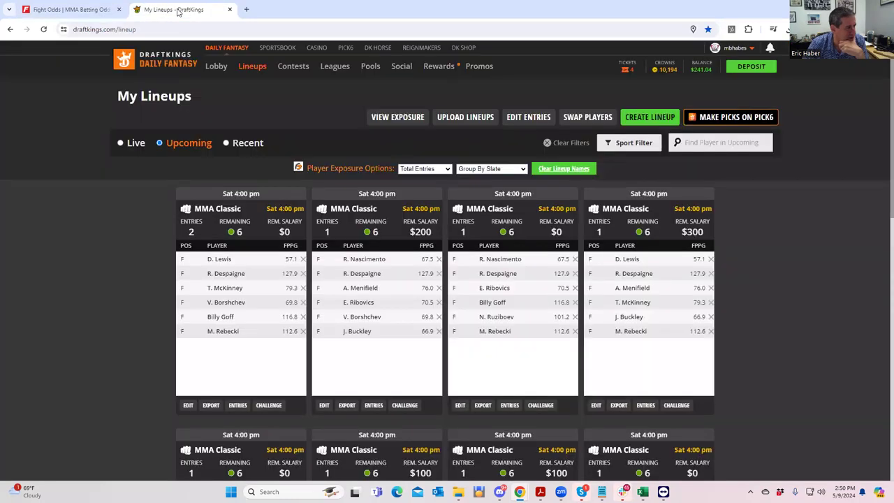
left_click(187, 406)
left_click(491, 386)
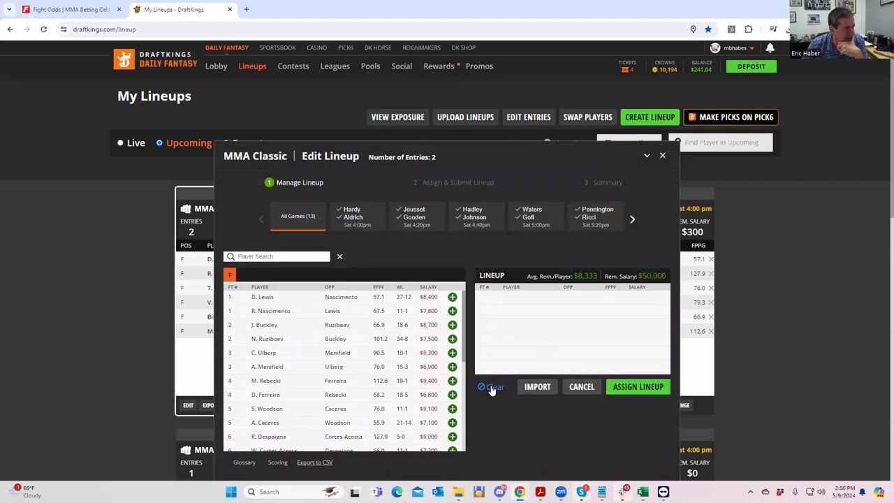
scroll(410, 419, "down", 2)
scroll(410, 419, "down", 3)
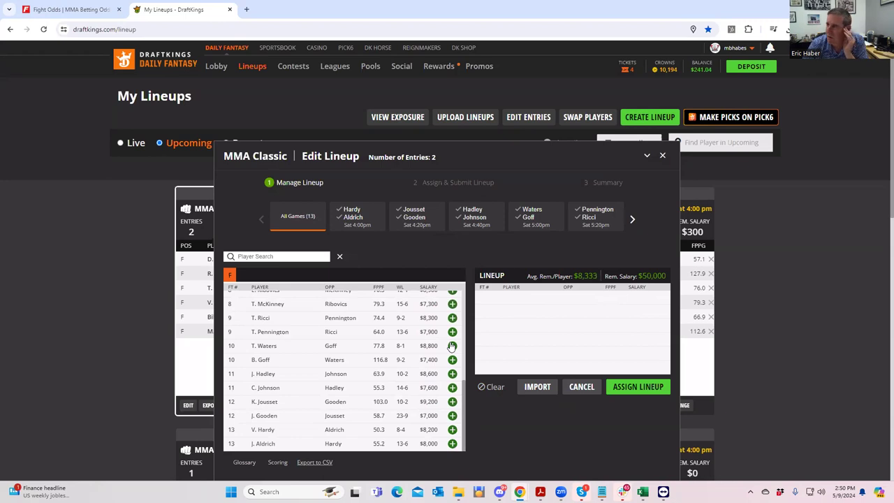
Switch back to the fight odds page, examine the Waters vs. Goff finish and round props, and collapse them.
left_click(90, 11)
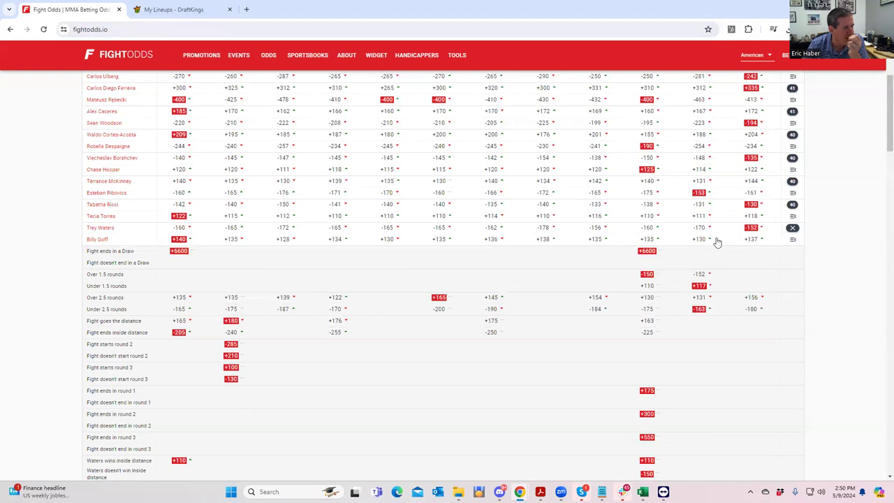
scroll(271, 404, "down", 1)
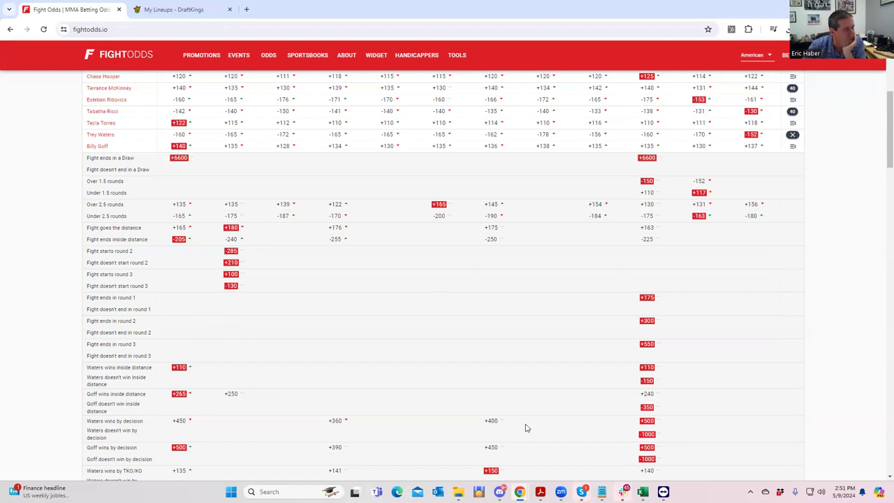
scroll(674, 412, "down", 4)
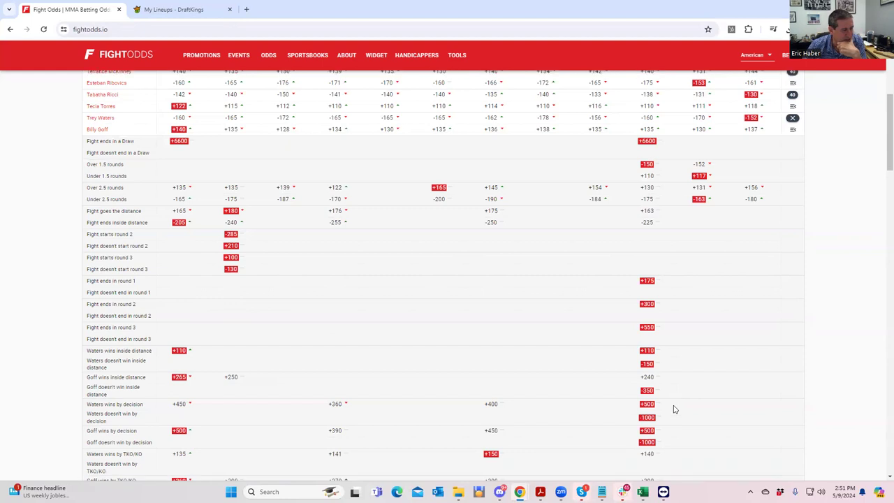
scroll(673, 407, "down", 3)
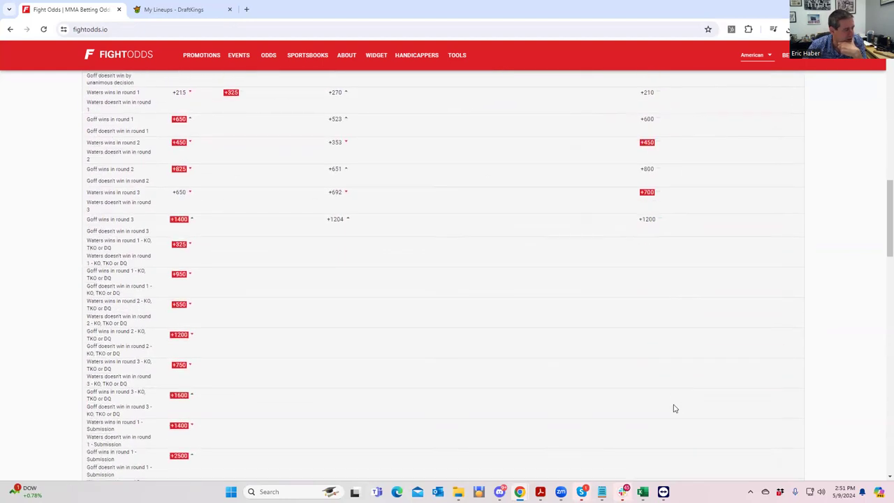
scroll(675, 401, "up", 3)
scroll(686, 290, "up", 4)
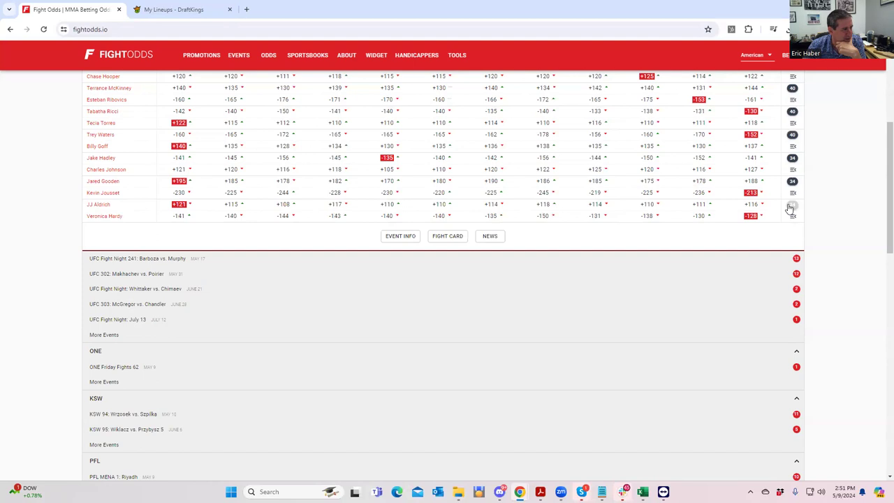
Reopen the Gooden vs. Jousset prop odds, compare the inside-distance and decision lines, and collapse them.
left_click(792, 181)
scroll(569, 345, "down", 2)
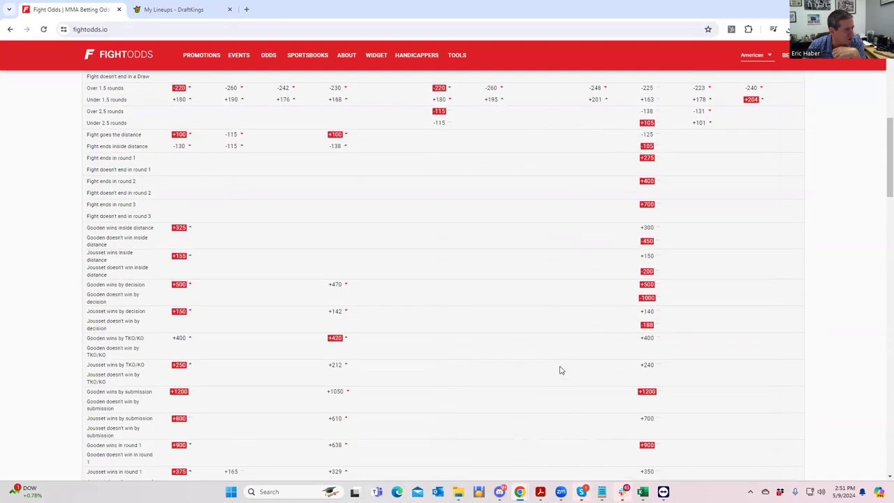
scroll(559, 370, "up", 1)
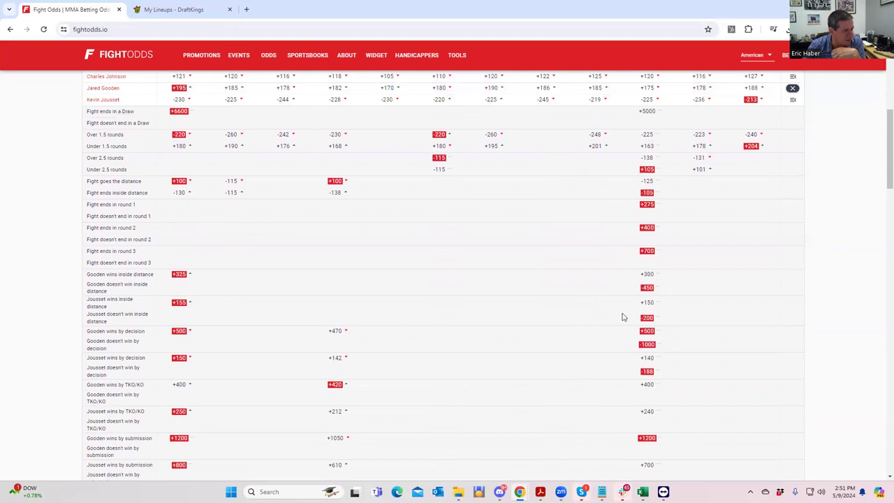
scroll(696, 225, "up", 3)
left_click(792, 228)
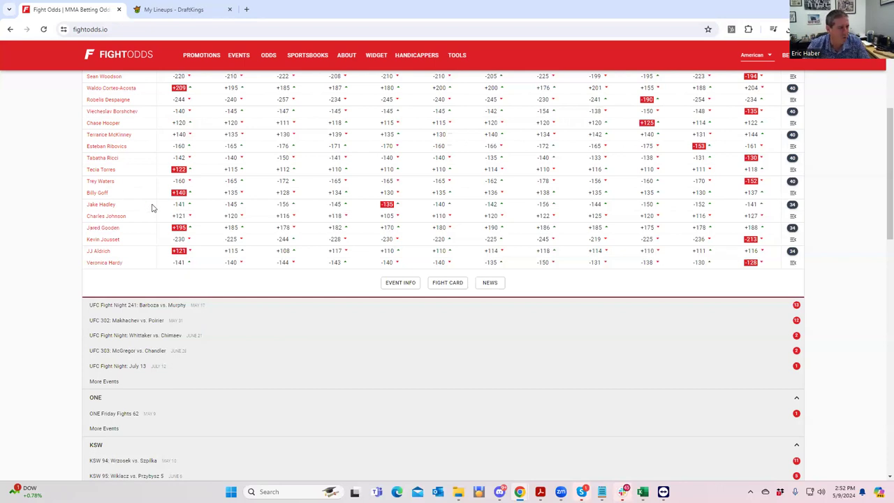
Expand the Waters vs. Goff props again, recheck both salaries on DraftKings, and close the lineup editor without assigning a lineup.
left_click(790, 183)
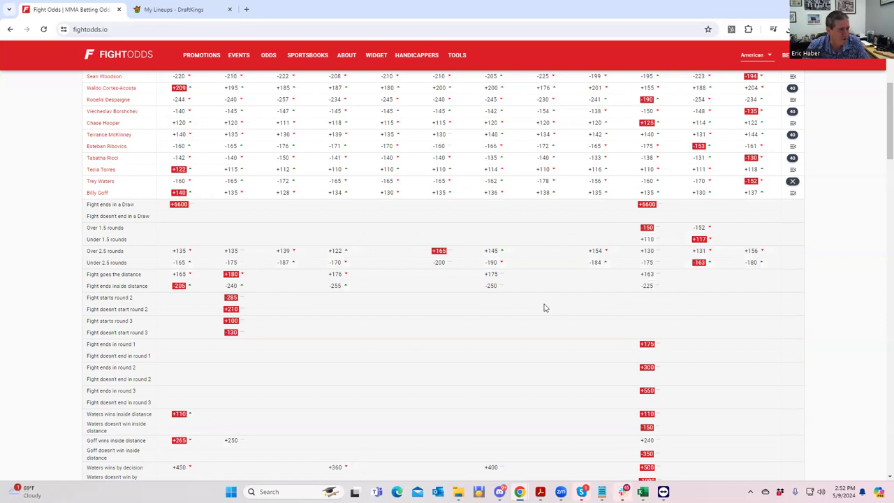
left_click(137, 11)
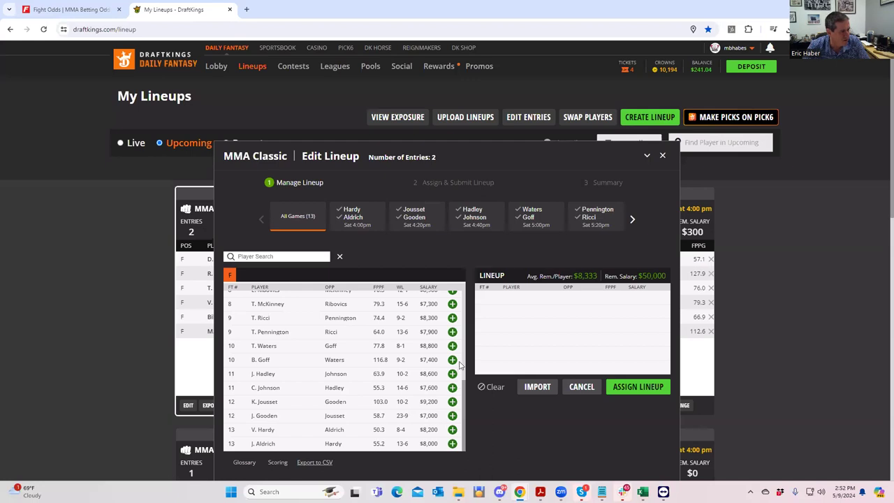
left_click(663, 157)
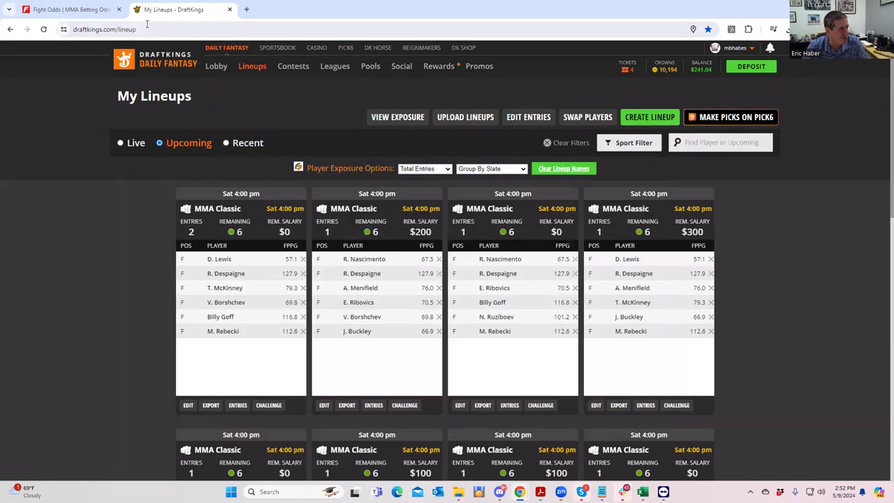
Collapse the Waters vs. Goff props, and check Tabatha Ricci's salary and fight log in the first MMA Classic lineup's editor on DraftKings.
left_click(80, 10)
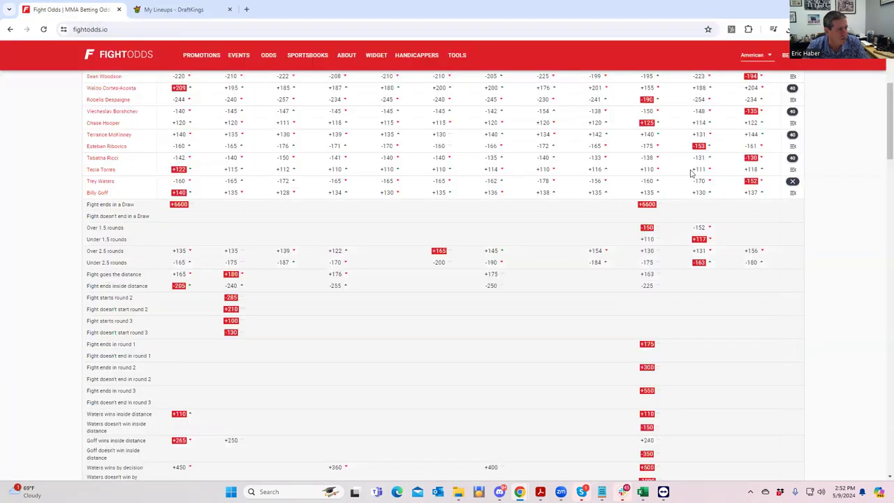
left_click(793, 181)
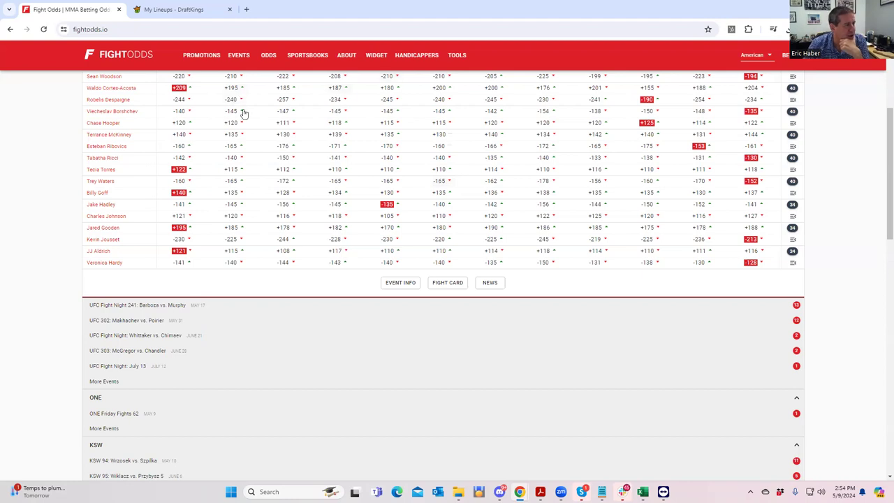
left_click(192, 12)
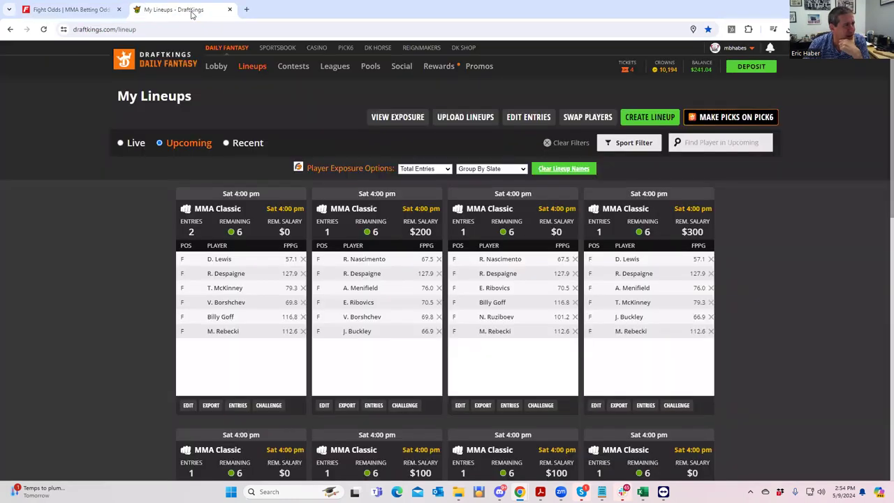
left_click(187, 406)
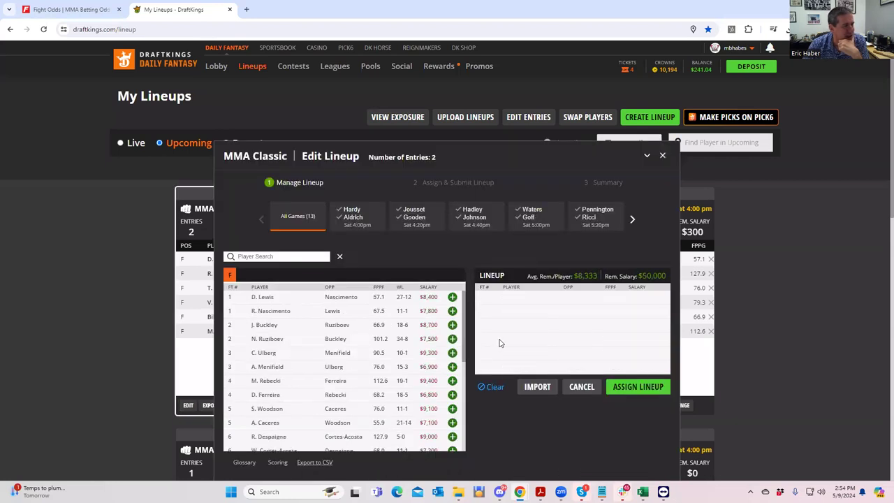
left_click(593, 221)
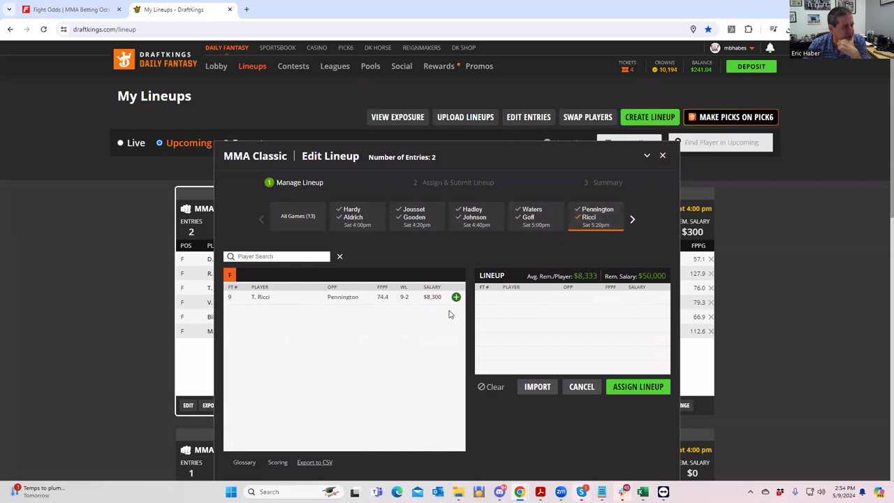
left_click(261, 297)
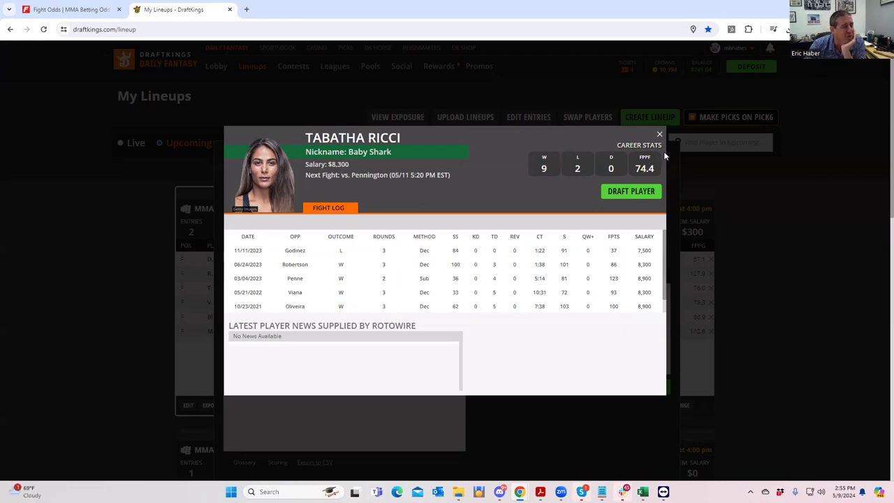
left_click(659, 135)
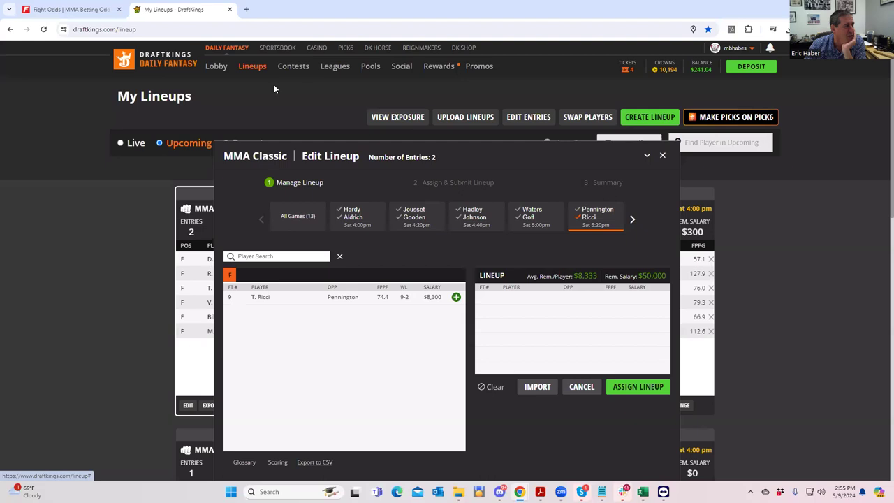
Switch back to the fight odds page, examine the Ricci vs. Torres distance, decision and finish props, and collapse them.
left_click(67, 10)
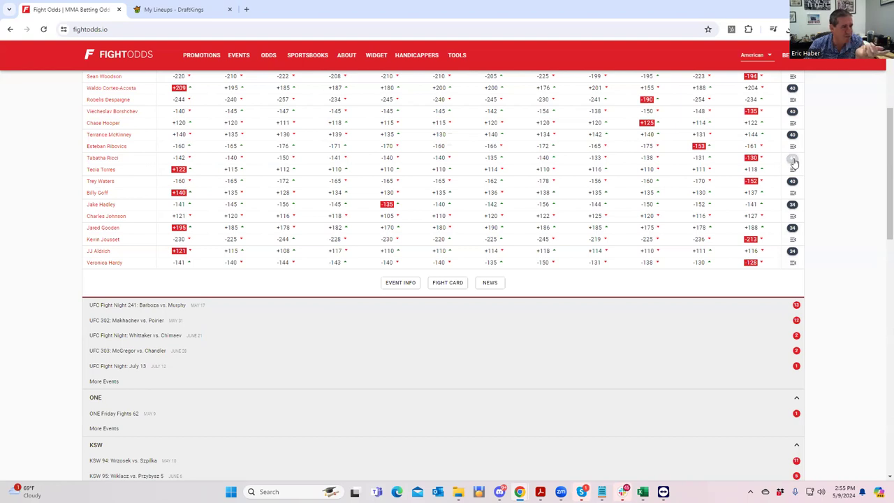
left_click(793, 158)
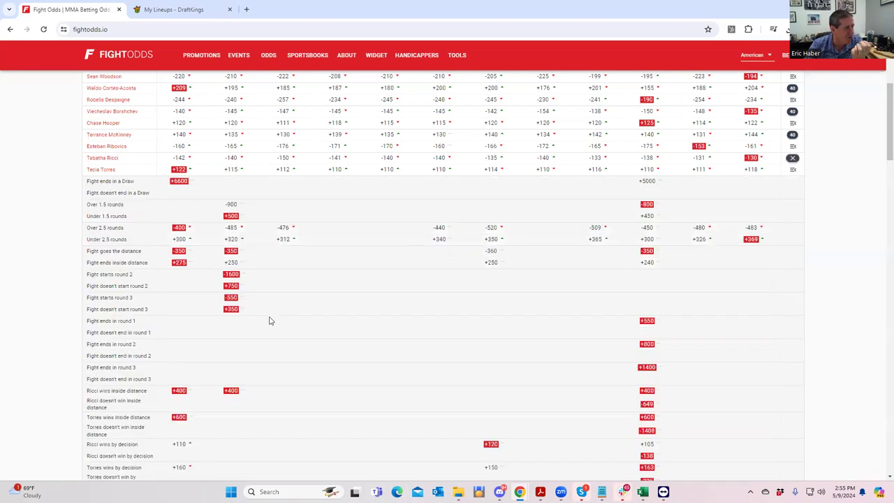
scroll(233, 392, "down", 1)
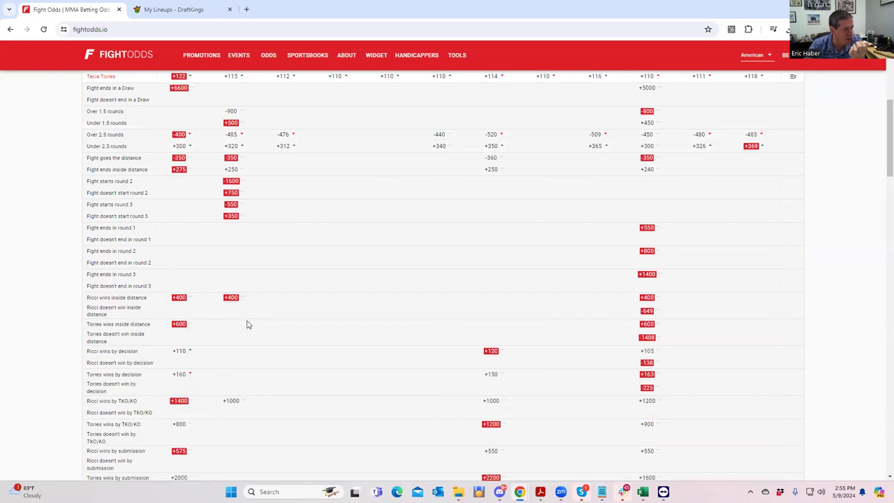
scroll(739, 186, "up", 2)
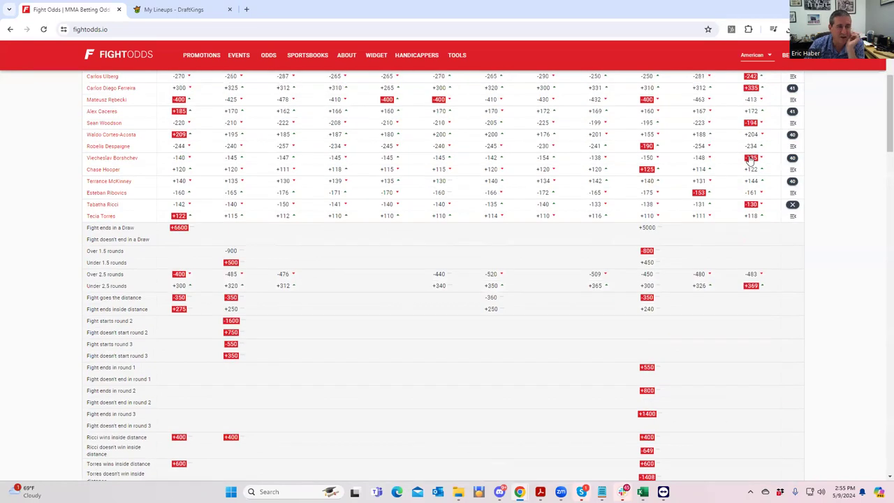
left_click(793, 206)
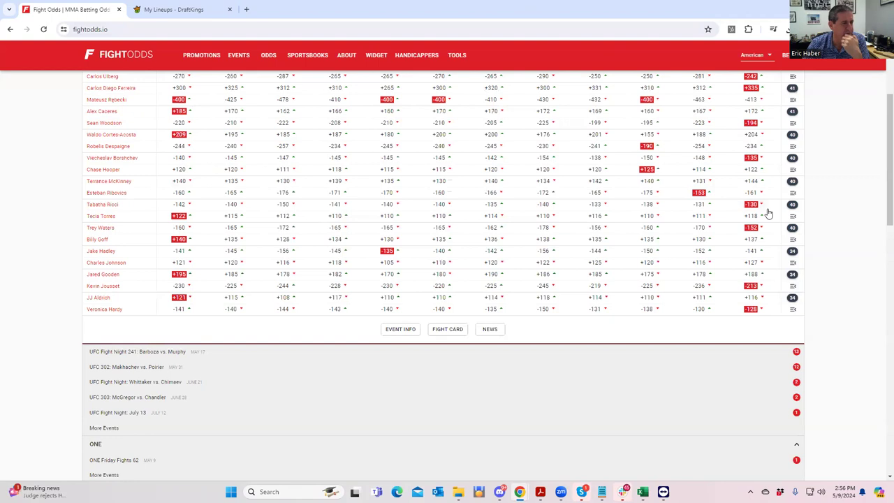
Expand the McKinney vs. Ribovics props, locate that fight in the DraftKings lineup editor, and return to compare the finish and round lines.
left_click(794, 184)
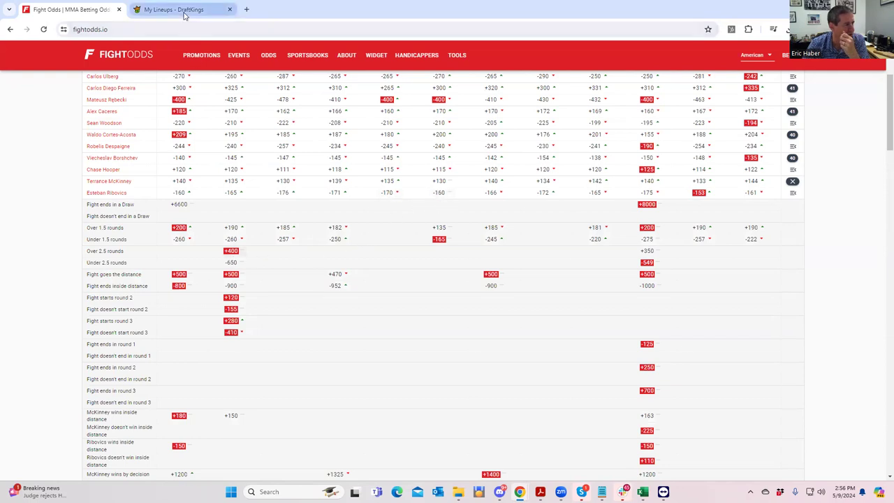
key("ctrl+Tab")
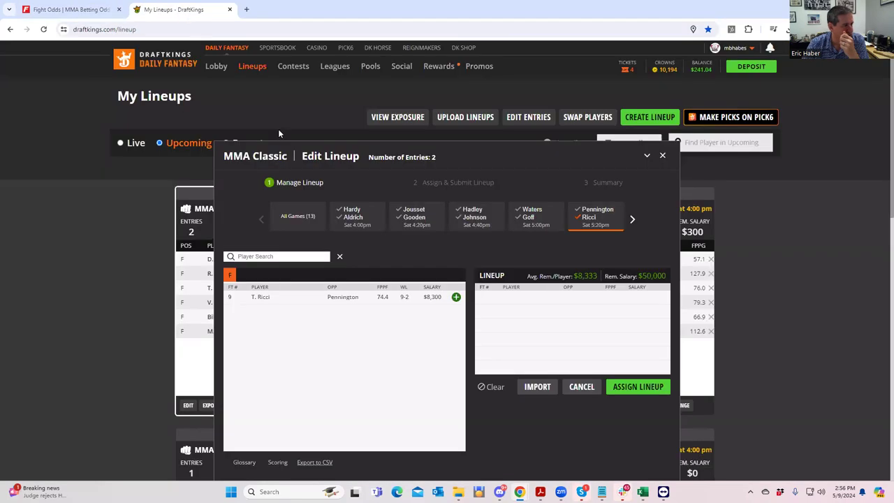
left_click(596, 220)
left_click(633, 220)
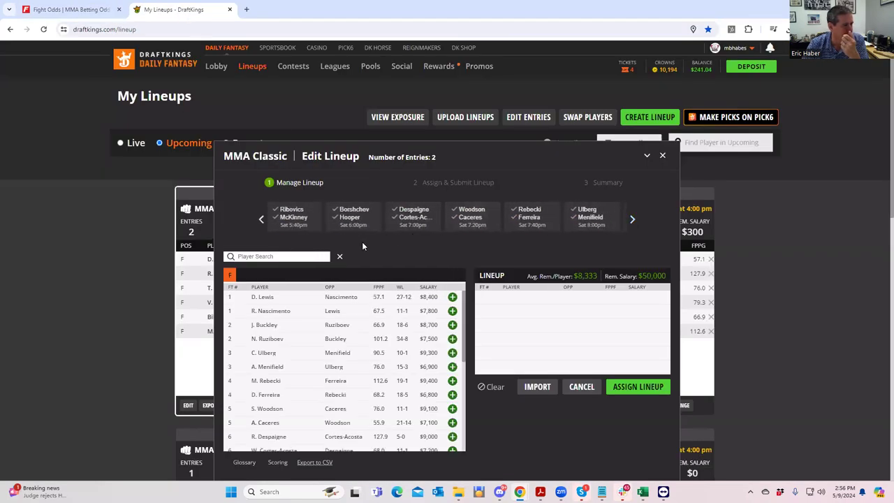
left_click(295, 221)
left_click(296, 222)
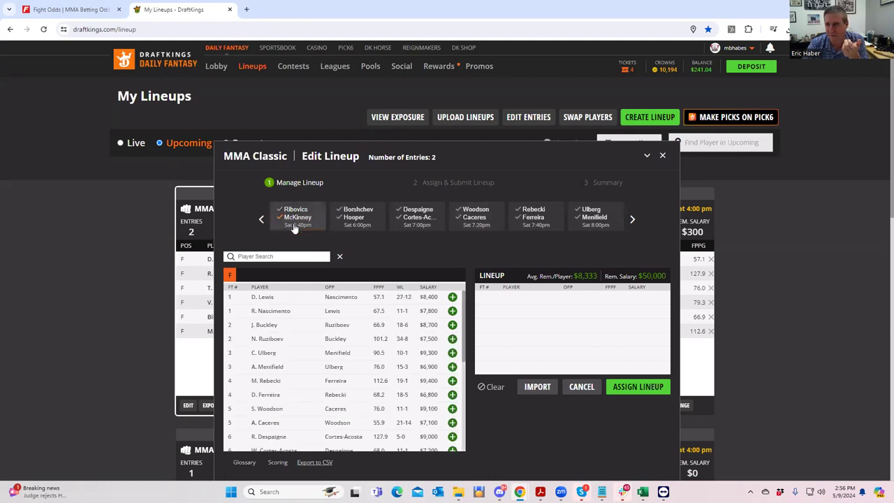
left_click(70, 10)
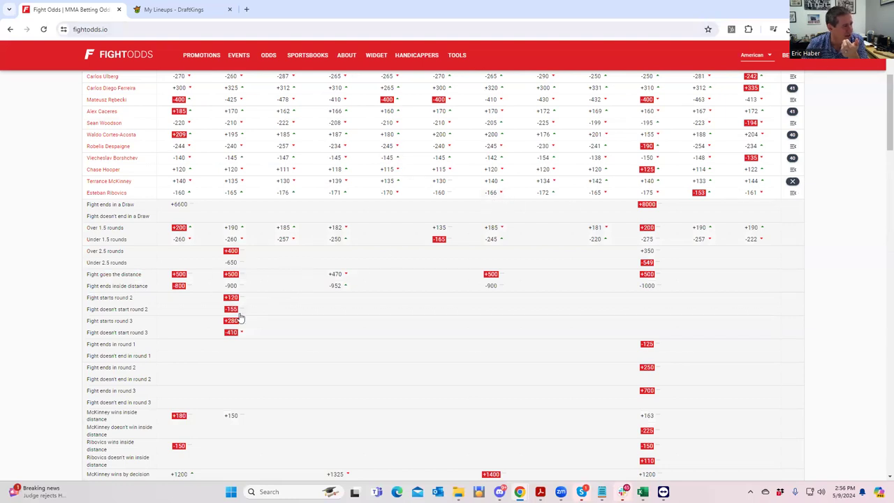
scroll(236, 314, "down", 2)
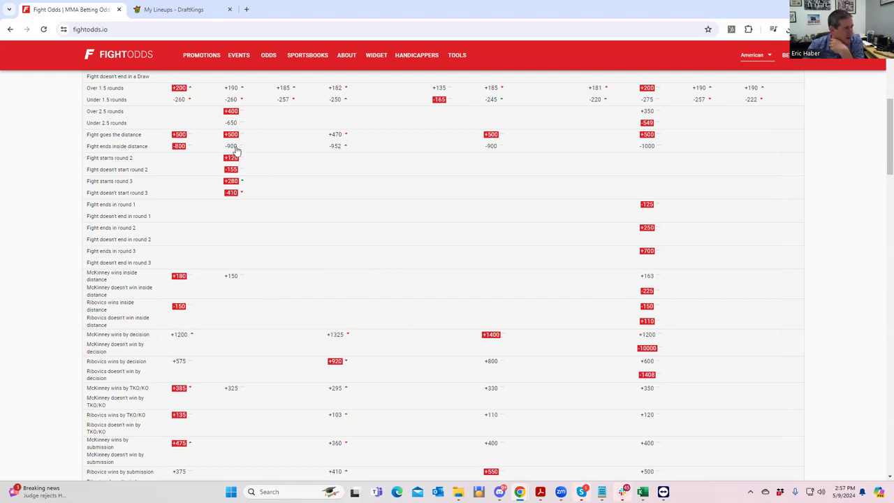
Check the Ribovics and McKinney salaries on DraftKings, try adding E. Ribovics to the empty lineup, and close the editor without assigning it.
left_click(179, 9)
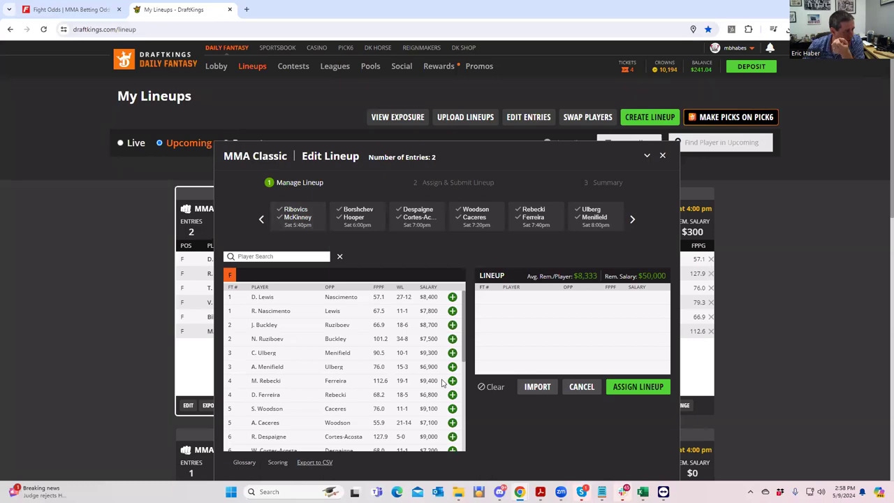
scroll(453, 358, "down", 2)
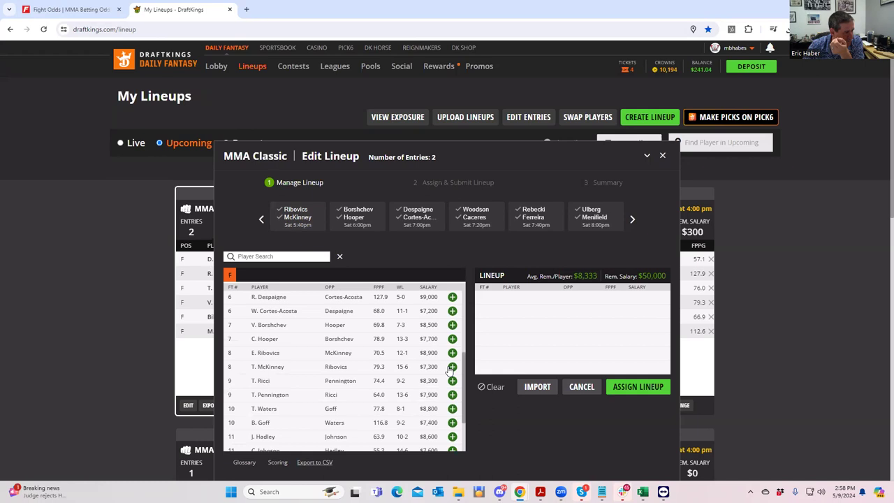
left_click(453, 353)
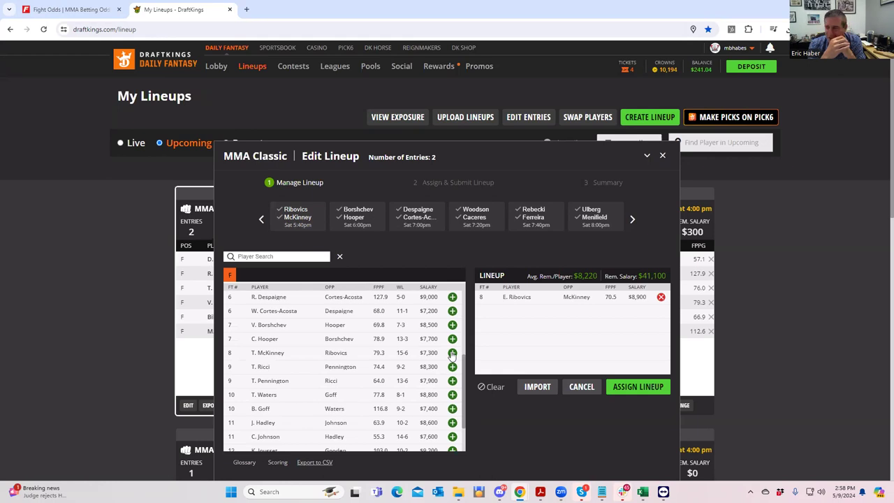
left_click(663, 157)
Switch back to the fight odds page, collapse the McKinney vs. Ribovics props, and expand the Borshchev vs. Hooper props.
left_click(91, 14)
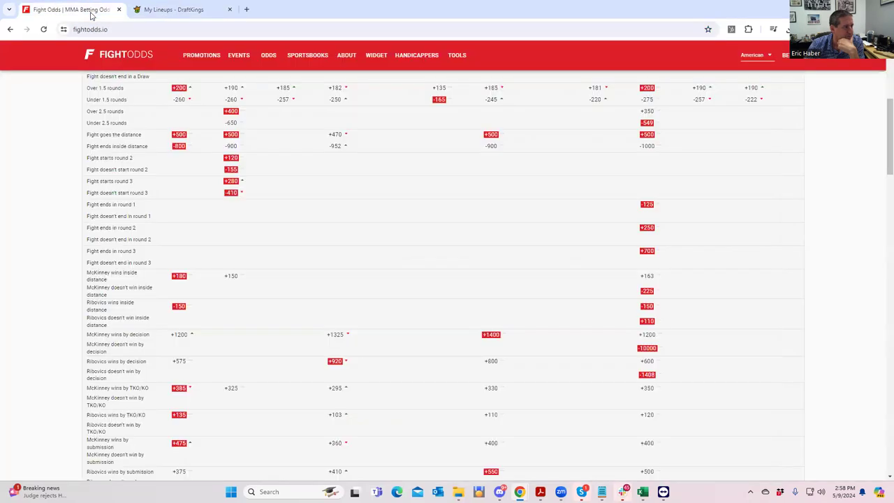
scroll(615, 173, "up", 3)
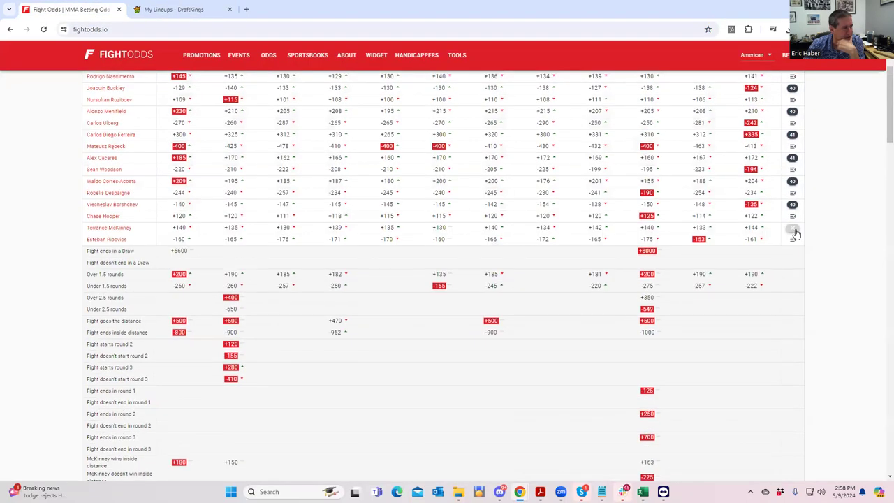
left_click(794, 236)
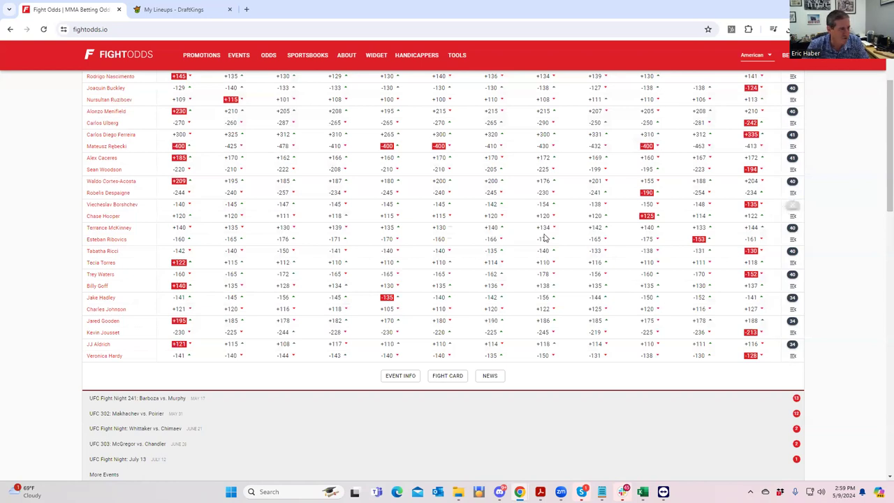
scroll(417, 299, "down", 2)
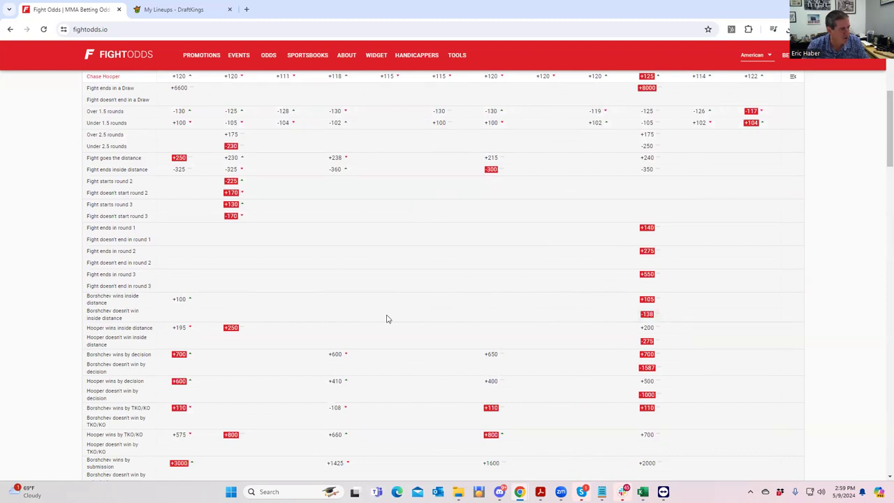
Open the first MMA Classic lineup on DraftKings to check the Borshchev and Hooper salaries, and return to examine their inside-distance and decision props.
left_click(179, 10)
left_click(188, 405)
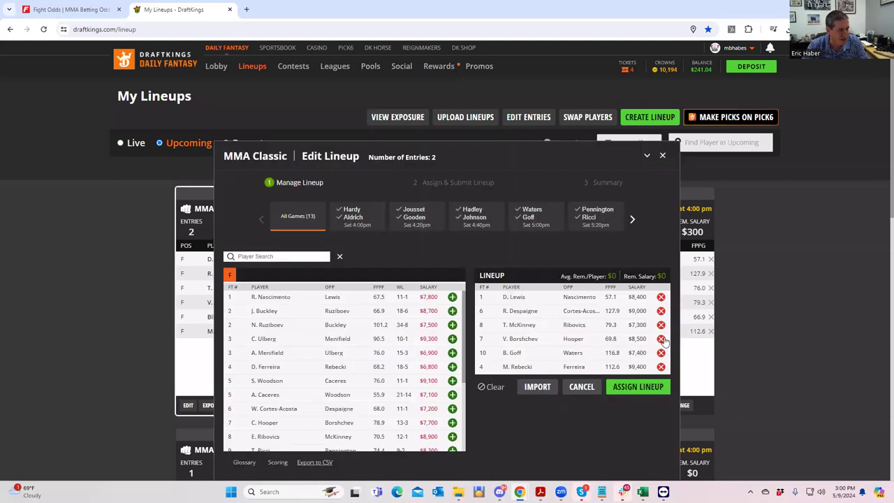
left_click(63, 11)
scroll(311, 181, "up", 3)
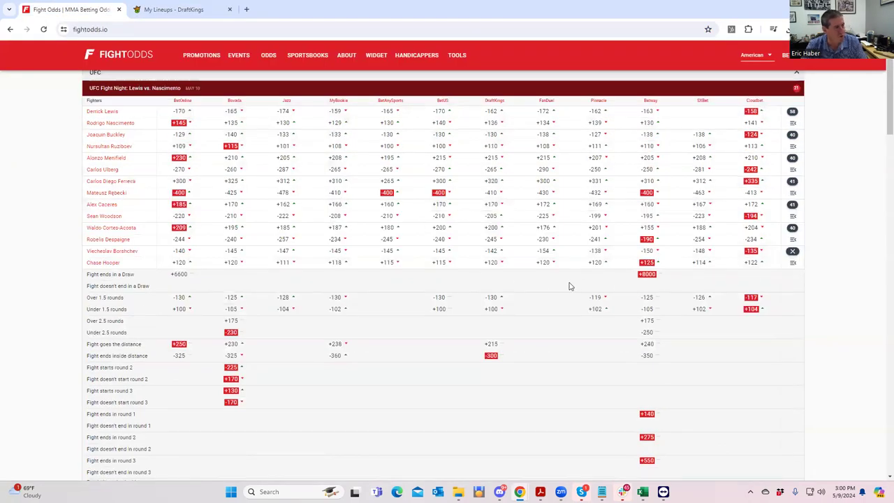
scroll(405, 383, "down", 2)
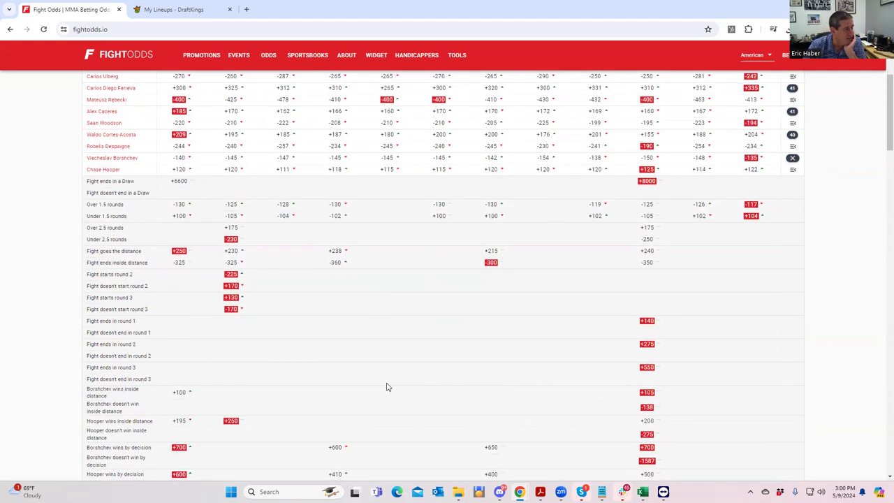
scroll(389, 386, "down", 2)
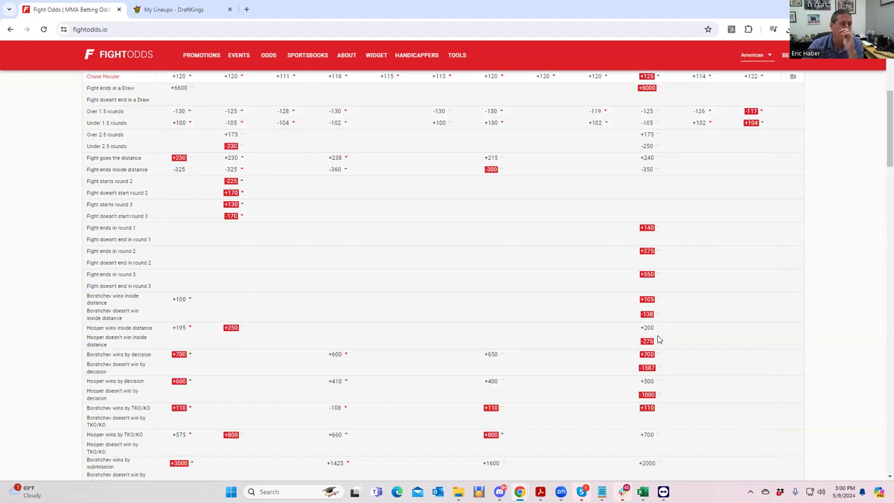
Remove all six fighters from the first MMA Classic lineup in the DraftKings editor.
left_click(155, 9)
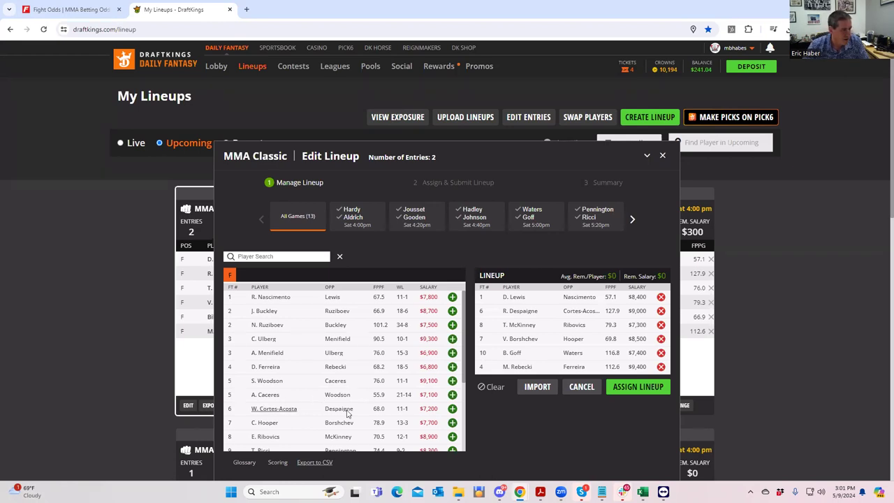
left_click(659, 367)
left_click(661, 352)
left_click(661, 339)
left_click(661, 325)
left_click(661, 297)
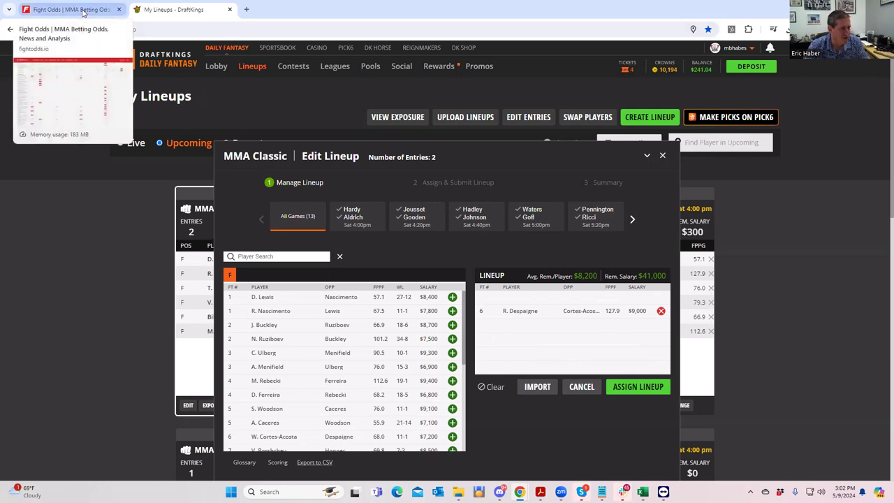
left_click(661, 312)
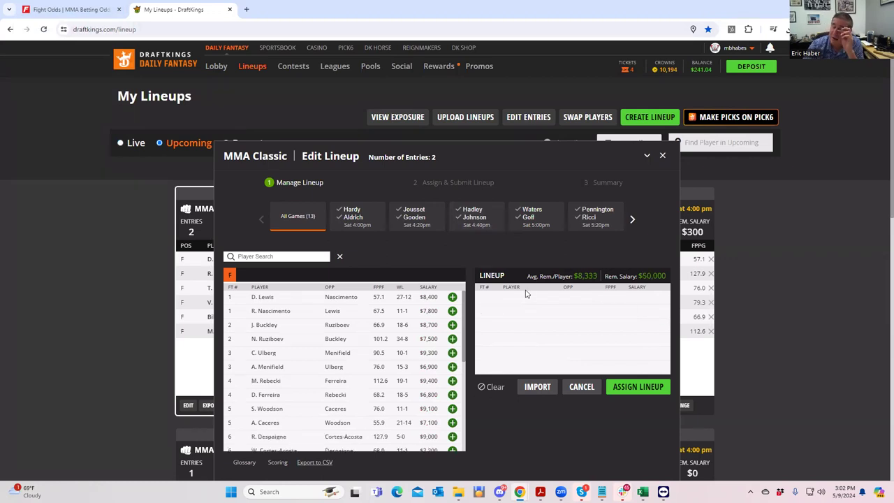
Return to the fight odds page and collapse the Borshchev vs. Hooper props.
left_click(52, 9)
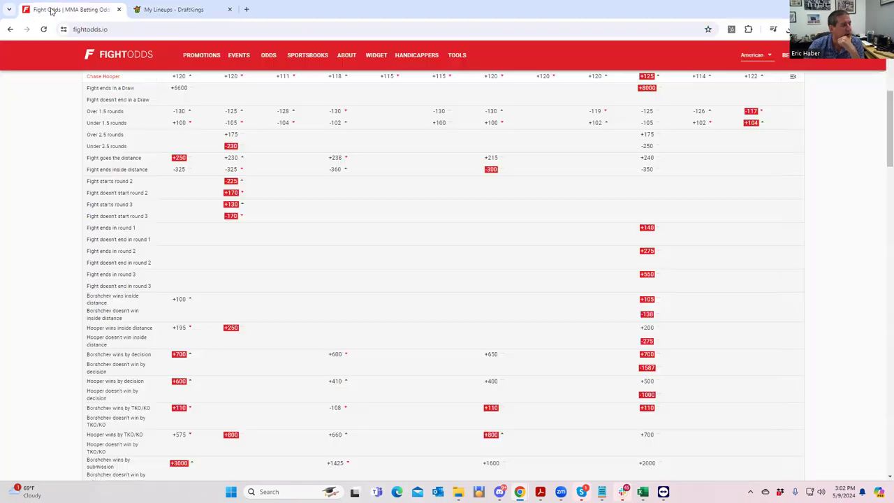
scroll(537, 242, "up", 2)
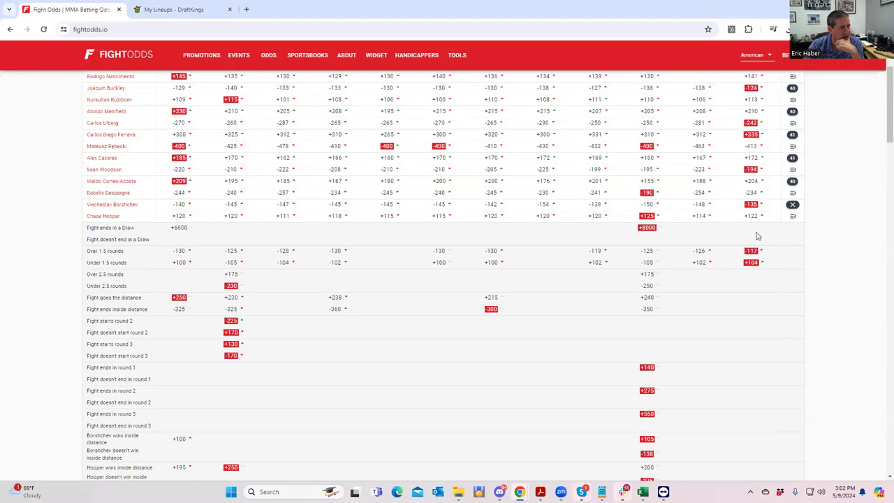
left_click(793, 210)
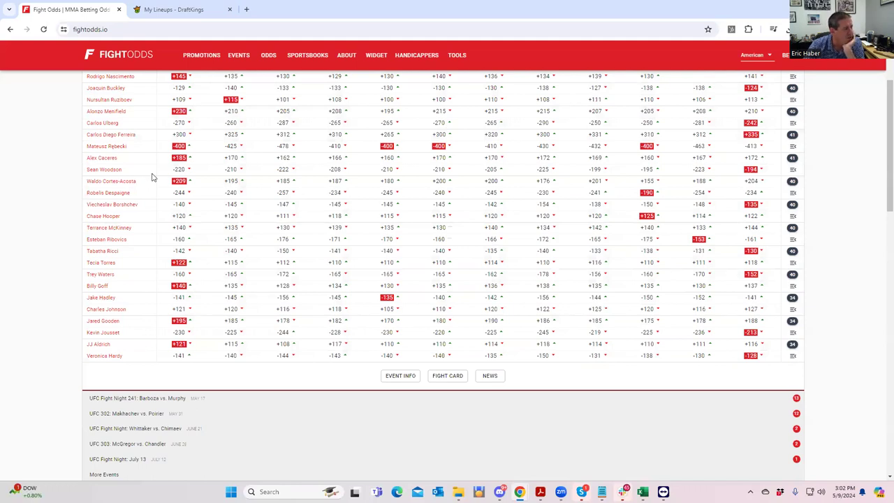
Switch to DraftKings to check the Despaigne and Cortes-Acosta salaries in the MMA Classic lineup editor, and return to the fight odds page.
left_click(179, 11)
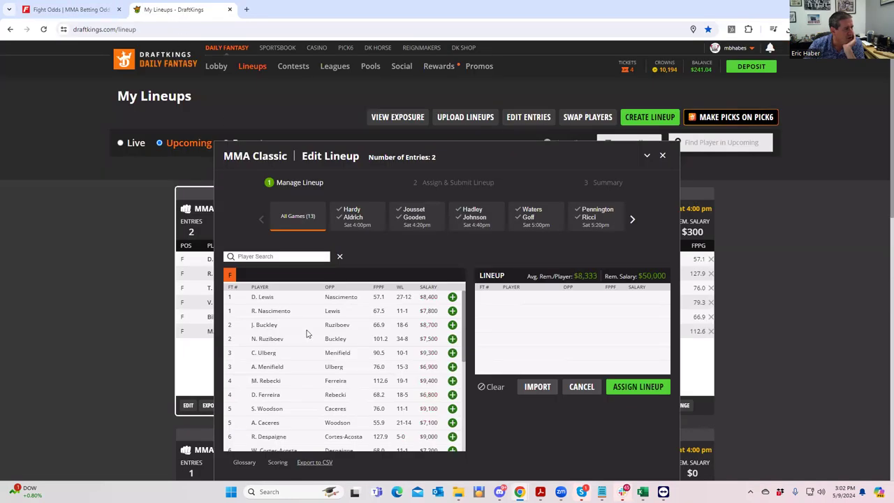
scroll(393, 400, "down", 1)
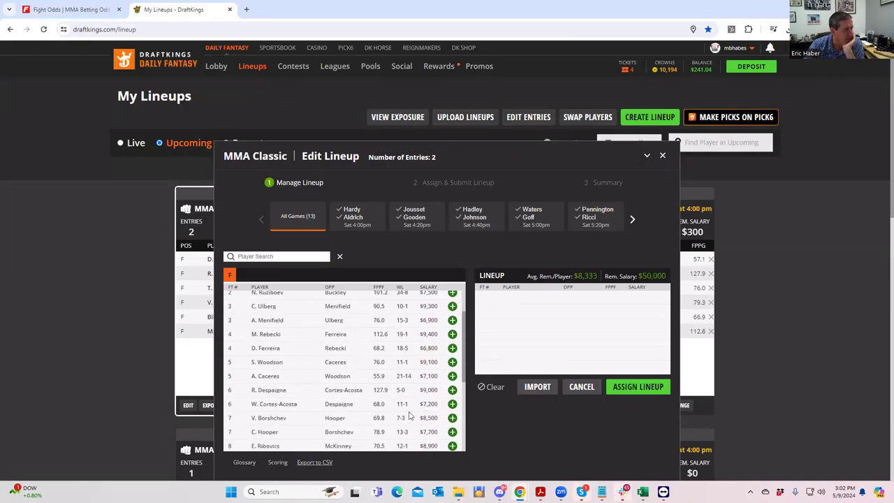
left_click(70, 11)
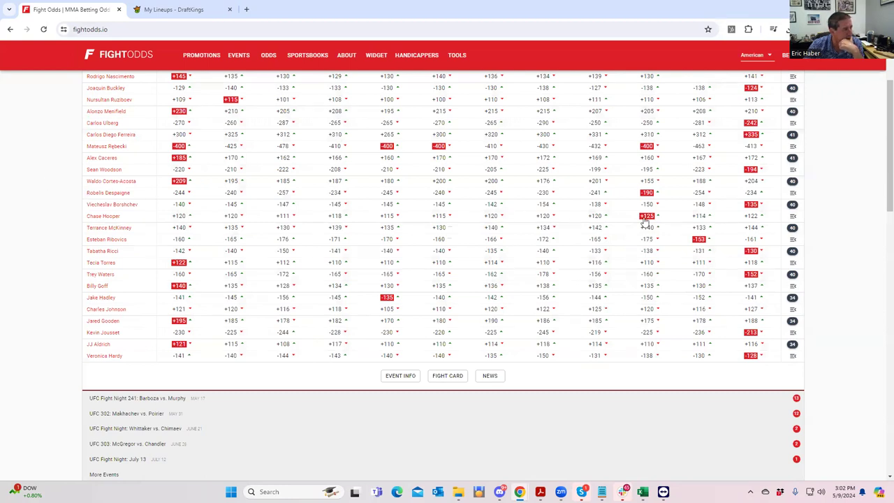
Expand the Cortes-Acosta vs. Despaigne props, examine the fight-length and inside-distance odds, and collapse them.
left_click(792, 181)
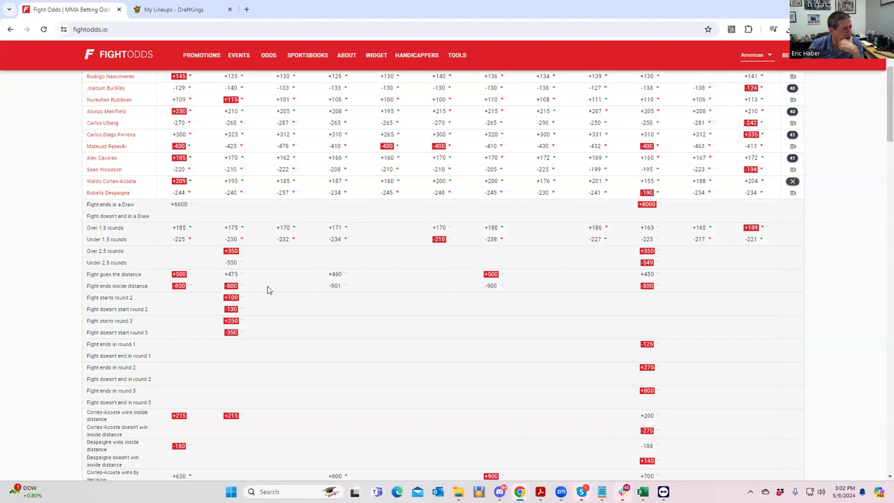
scroll(219, 360, "down", 2)
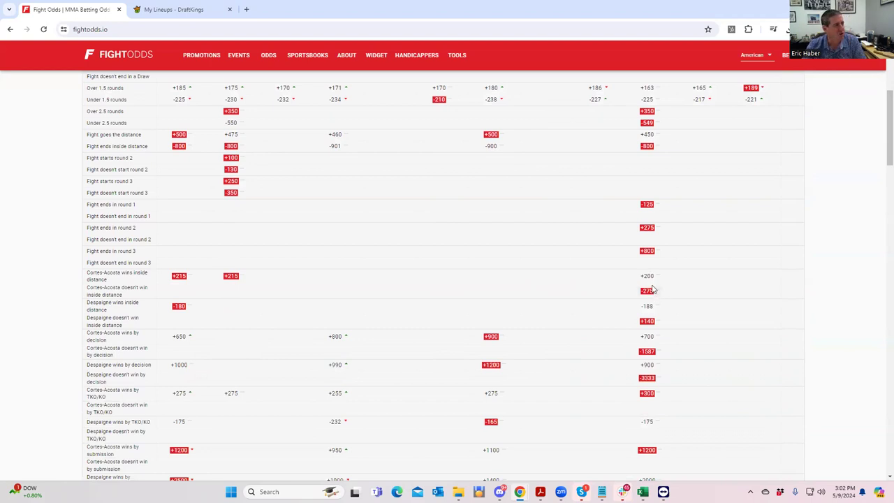
scroll(664, 248, "up", 2)
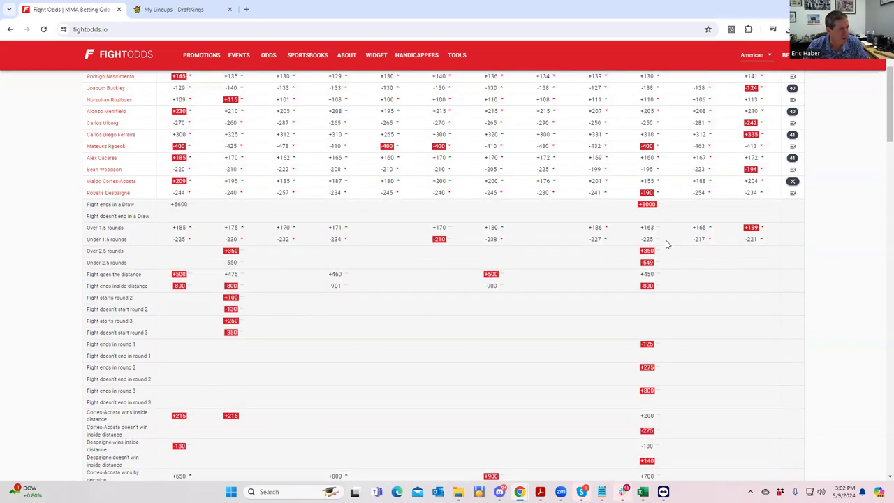
left_click(793, 182)
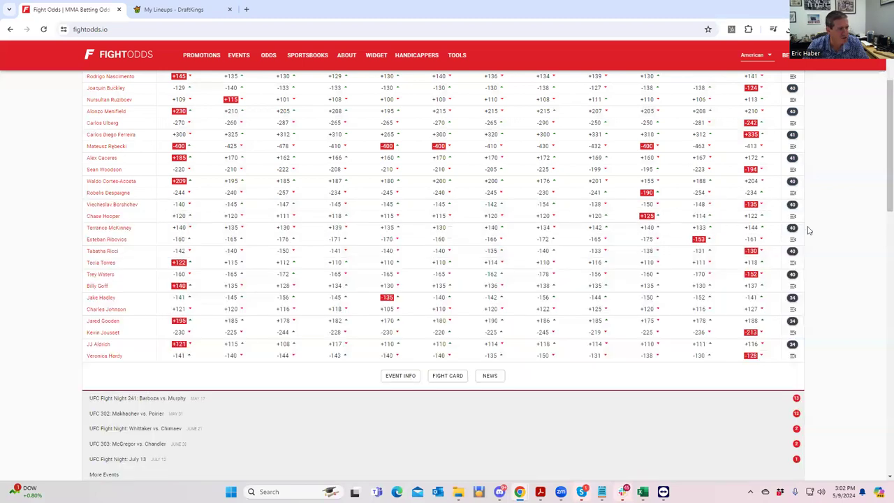
Examine the props for Borshchev vs. Hooper and Waters vs. Goff one after the other, collapsing each fight when done.
left_click(793, 204)
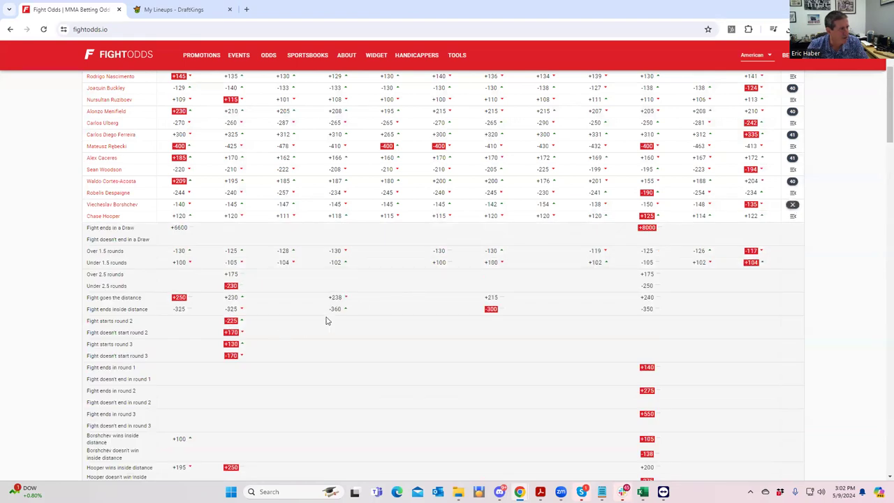
left_click(793, 205)
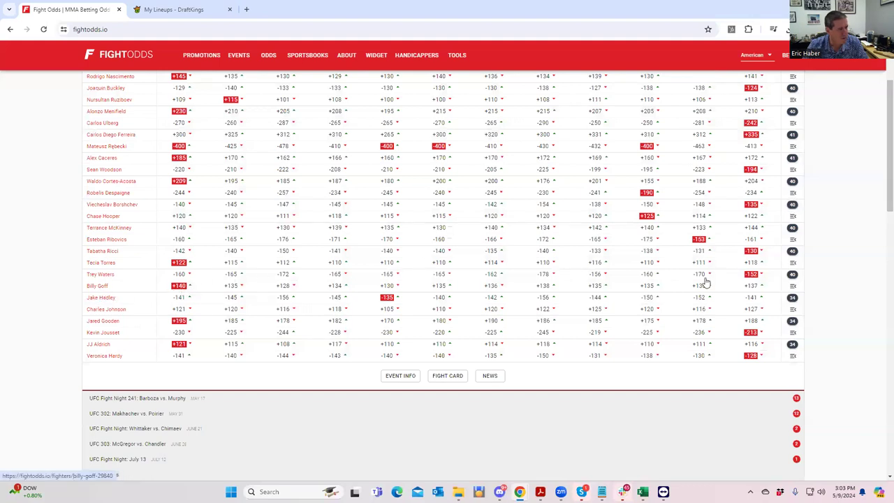
left_click(793, 275)
scroll(538, 345, "down", 3)
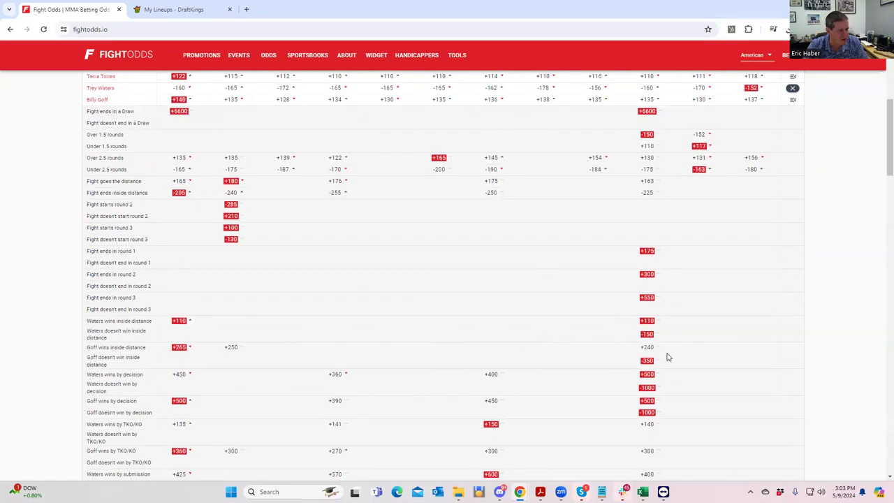
scroll(681, 335, "up", 2)
left_click(792, 231)
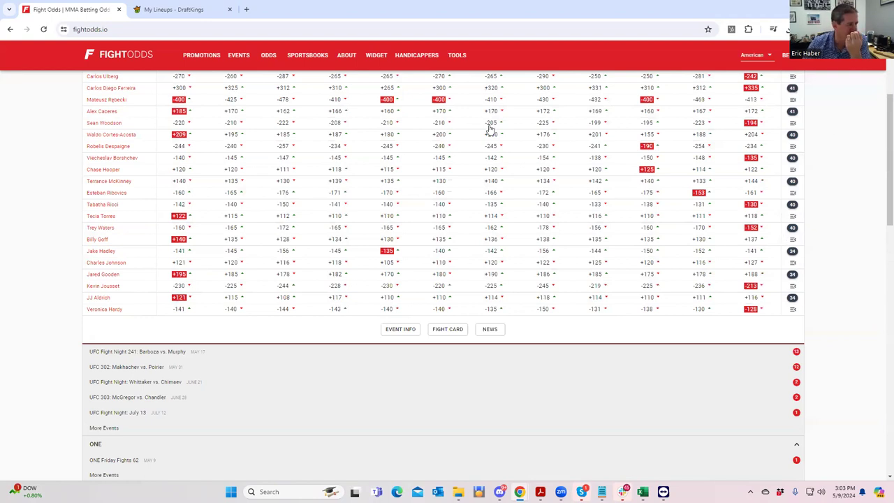
Reopen the Cortes-Acosta vs. Despaigne props, examine the win-method and round-by-round odds in detail, and collapse them.
scroll(435, 153, "up", 1)
scroll(435, 154, "up", 1)
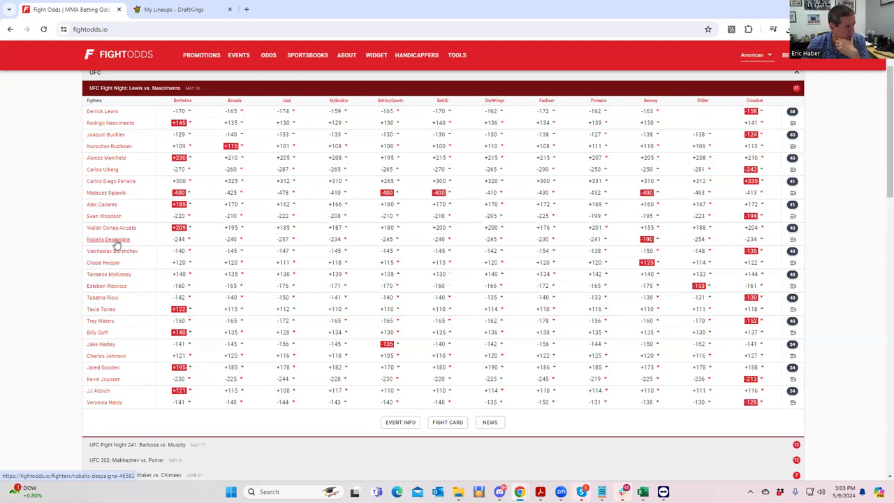
left_click(792, 229)
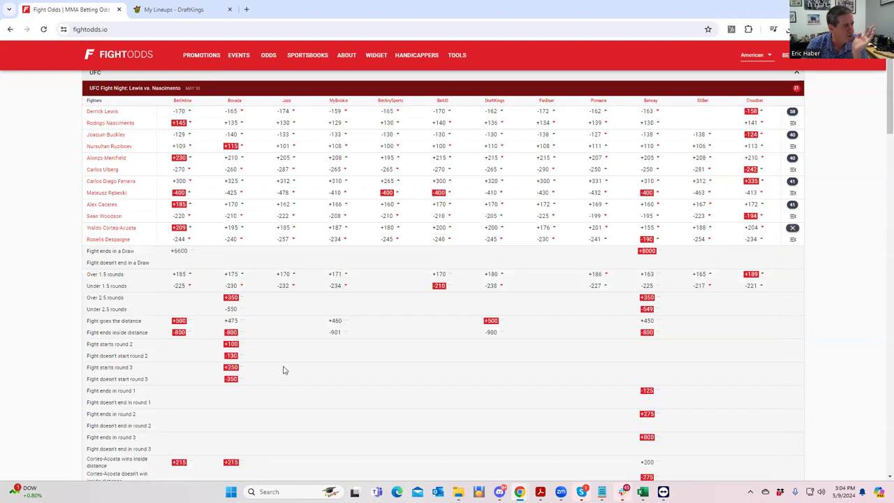
scroll(299, 354, "down", 2)
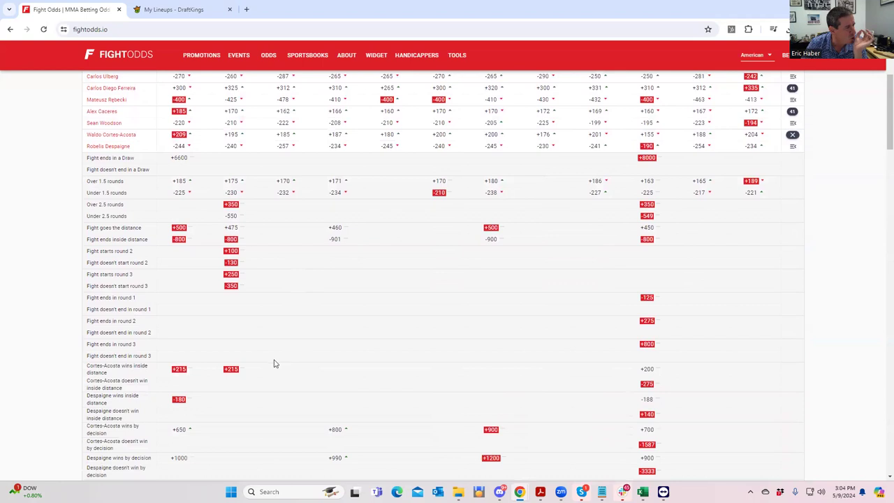
scroll(273, 401, "down", 1)
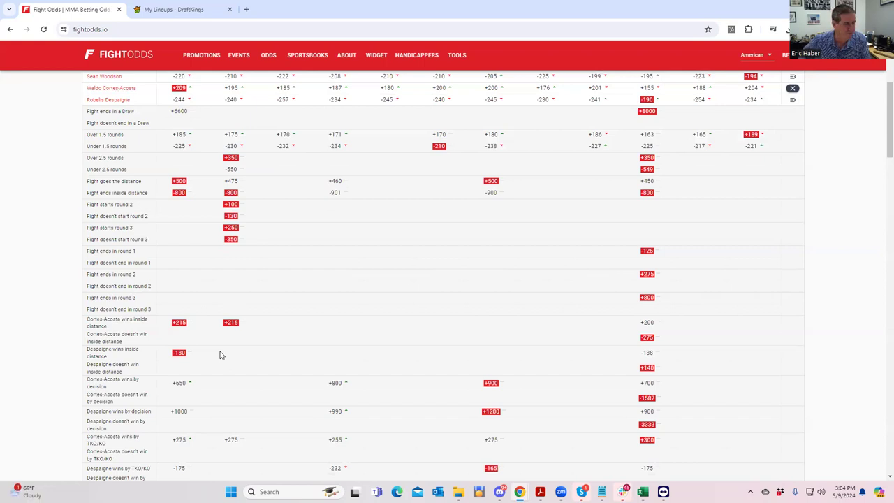
scroll(300, 383, "down", 3)
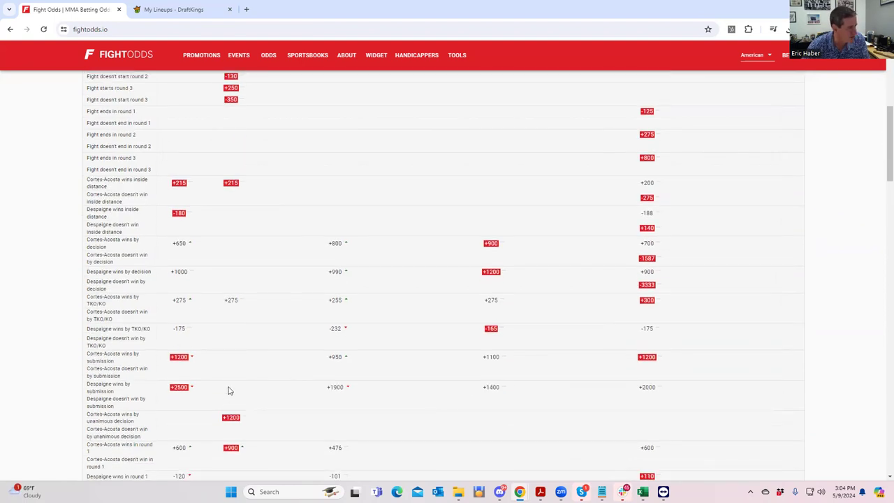
scroll(223, 423, "down", 2)
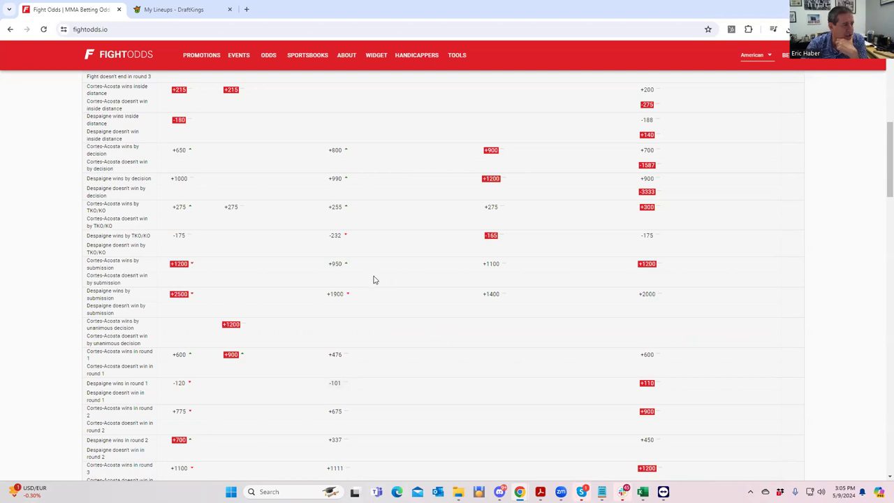
scroll(374, 280, "up", 1)
scroll(374, 279, "up", 2)
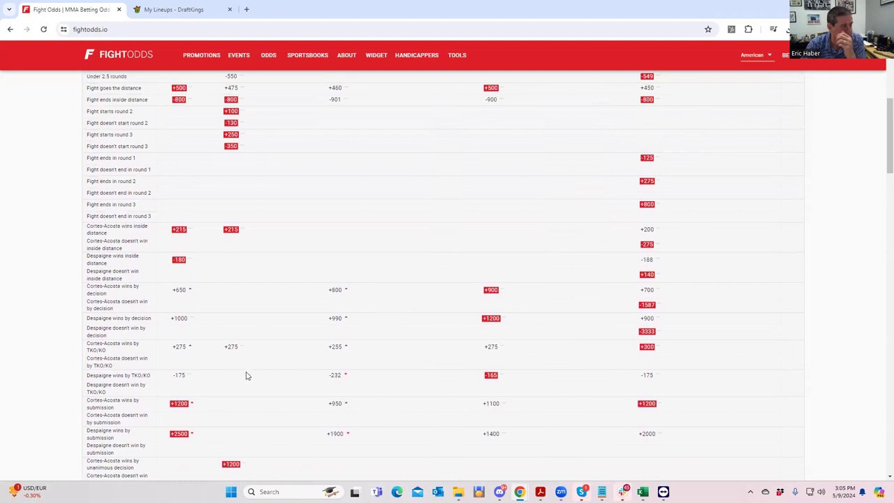
scroll(529, 253, "up", 3)
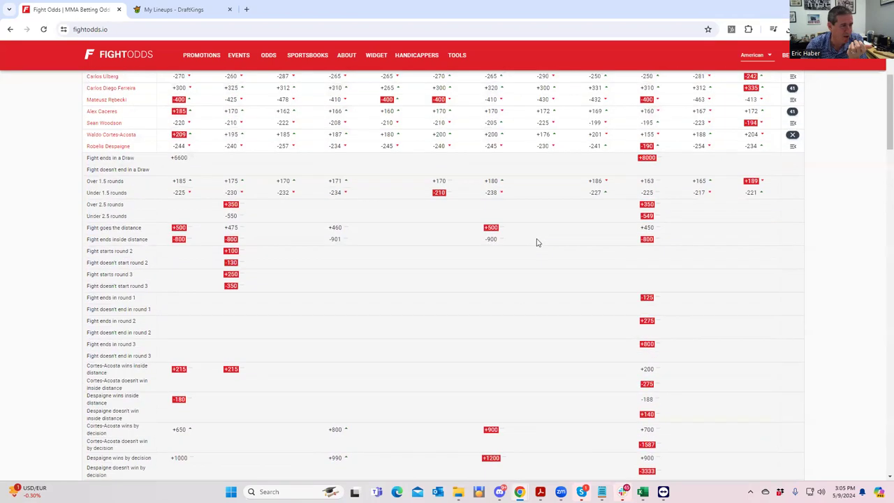
left_click(792, 135)
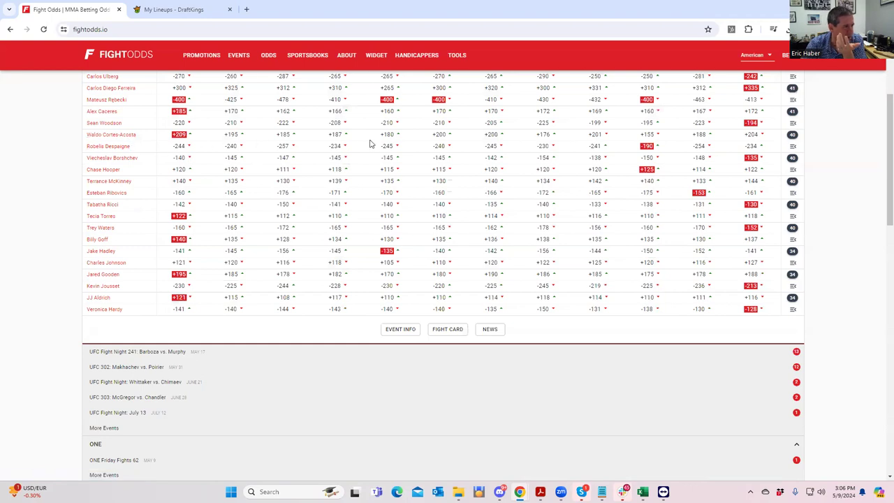
Expand the Caceres vs. Woodson props, examine the distance, inside-distance and decision odds, and collapse them.
scroll(370, 148, "up", 1)
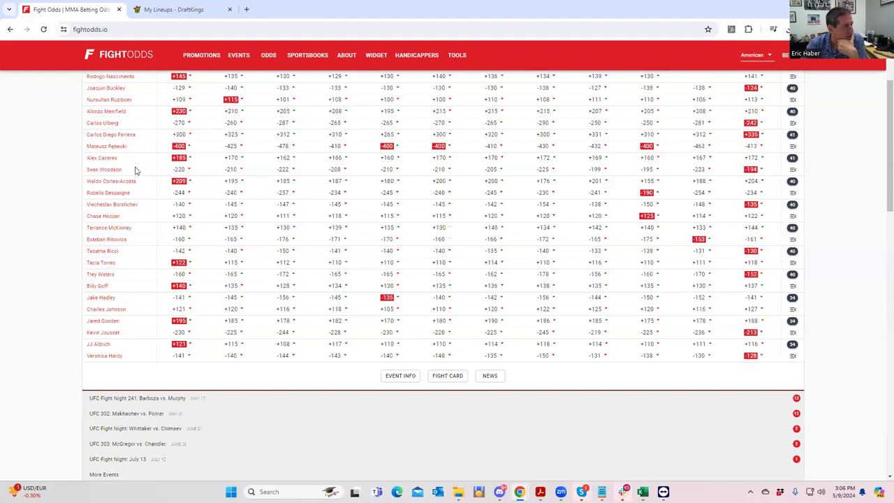
left_click(793, 160)
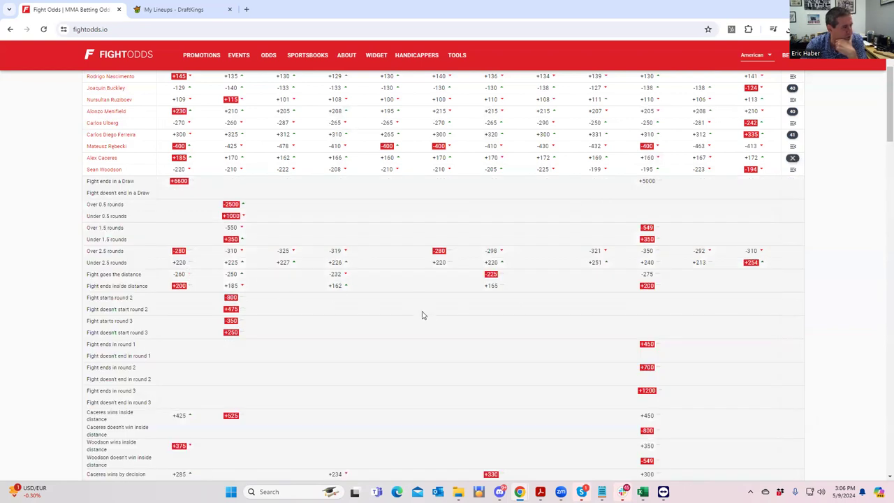
scroll(489, 355, "down", 2)
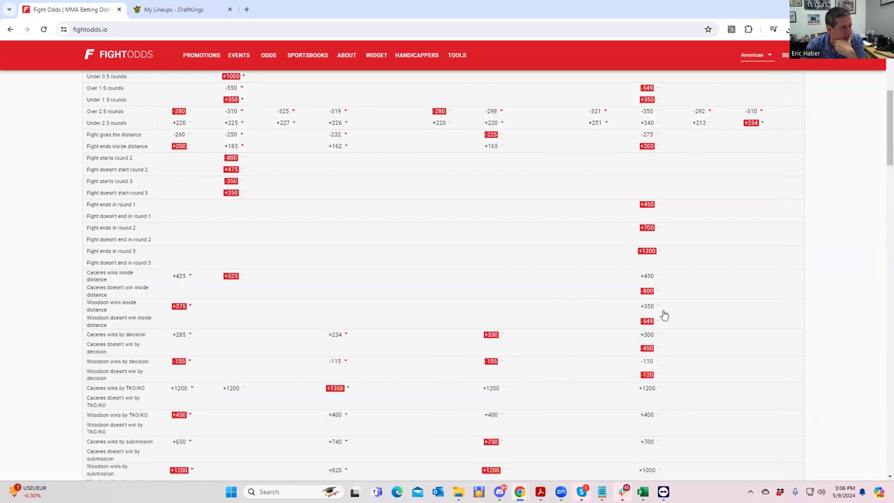
scroll(651, 319, "up", 3)
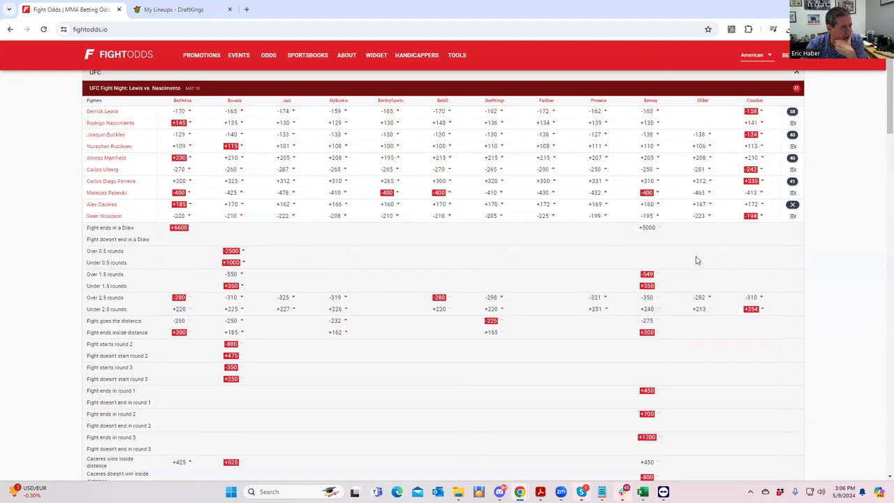
left_click(792, 207)
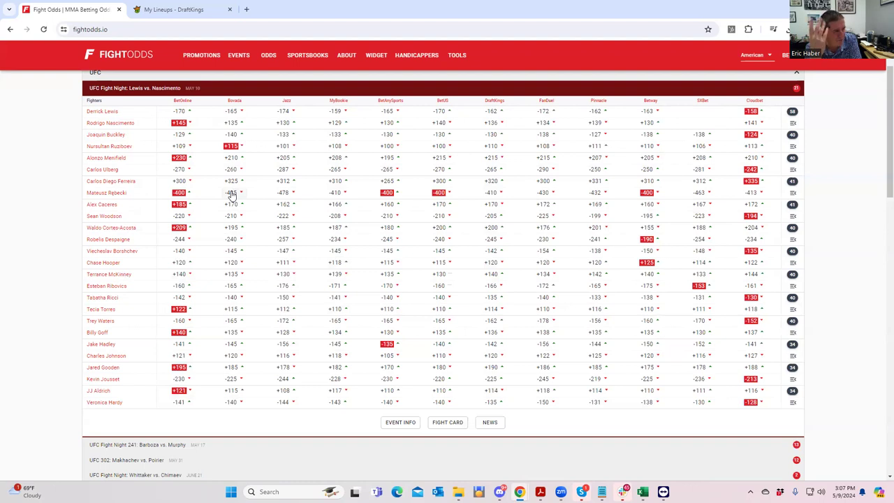
Expand the Diego Ferreira vs. Rębecki props, examine the fight-length and inside-distance odds, and collapse them.
left_click(794, 184)
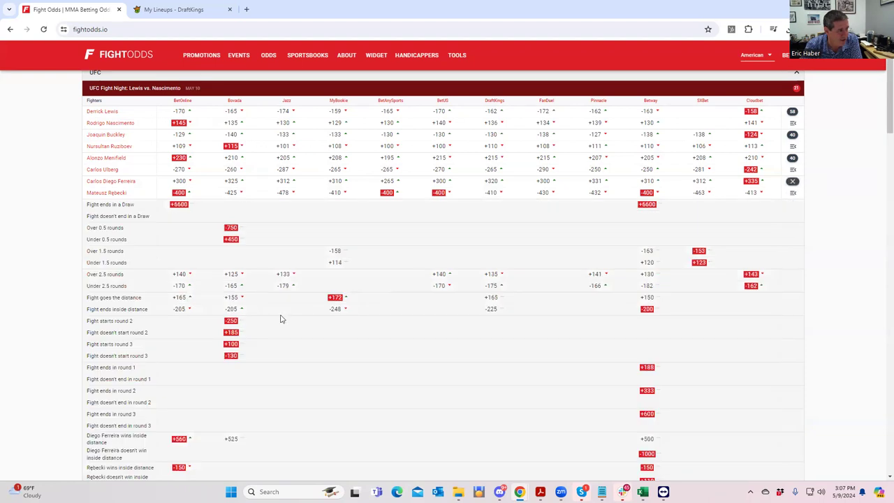
scroll(271, 336, "down", 2)
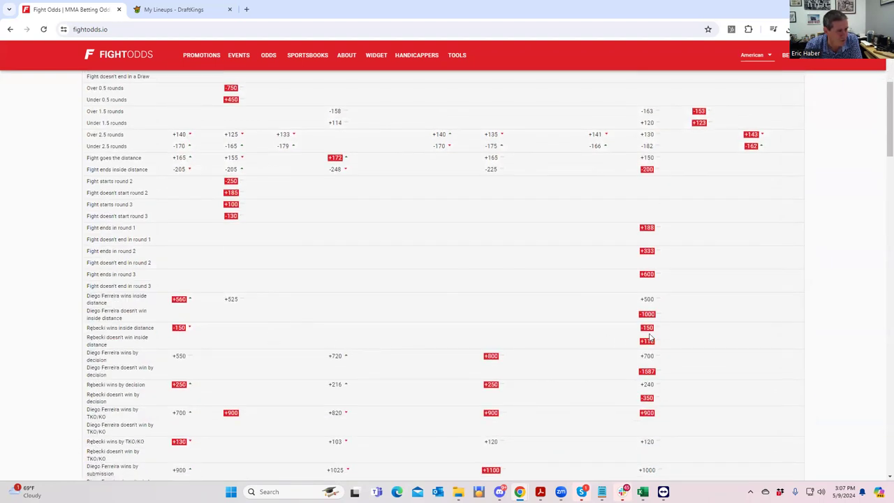
scroll(650, 339, "up", 1)
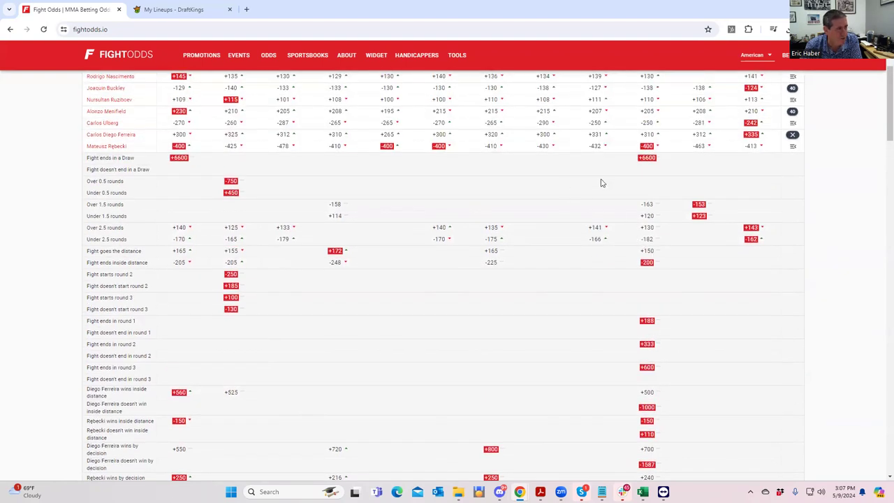
left_click(792, 138)
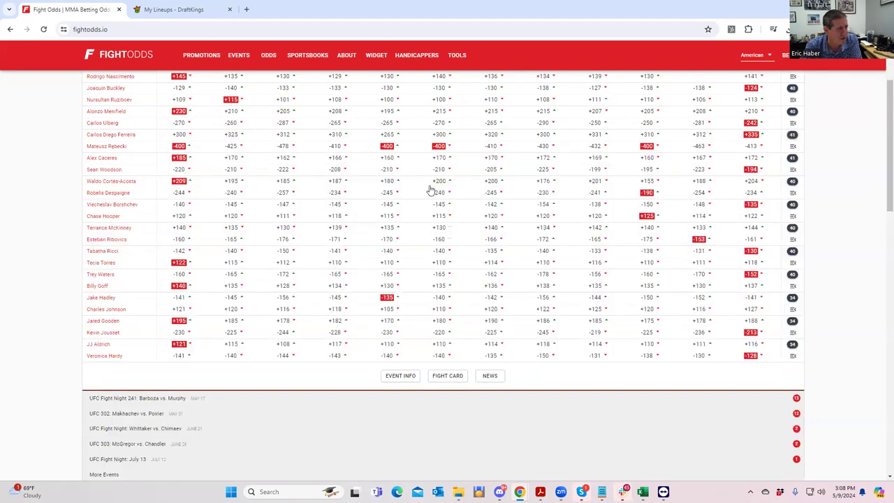
Examine the expanded Menifield vs. Ulberg win-method and round props, check the fighters' salaries on DraftKings, and return to the odds page.
scroll(431, 190, "up", 1)
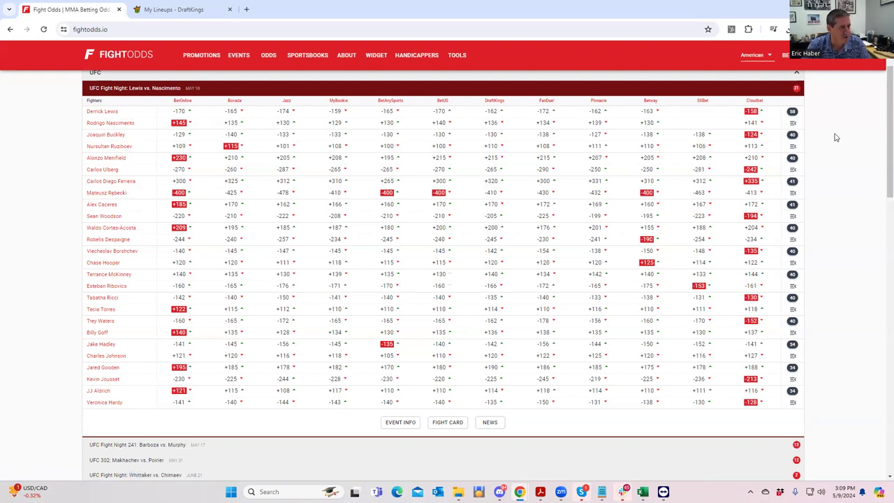
left_click(793, 159)
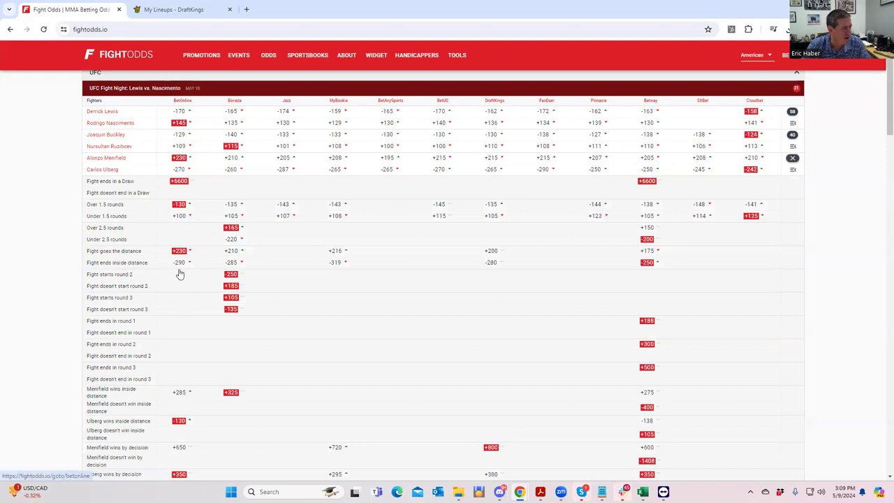
scroll(180, 280, "down", 3)
scroll(419, 264, "down", 2)
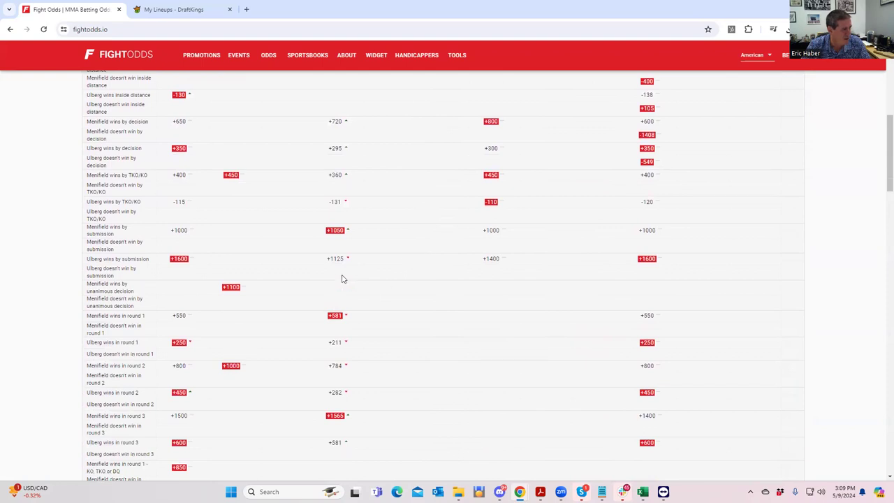
scroll(347, 226, "up", 1)
scroll(347, 227, "up", 1)
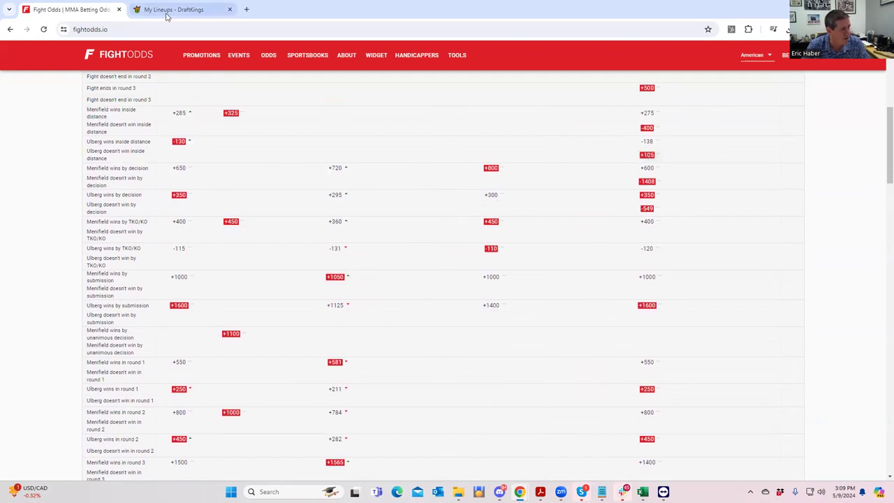
left_click(190, 10)
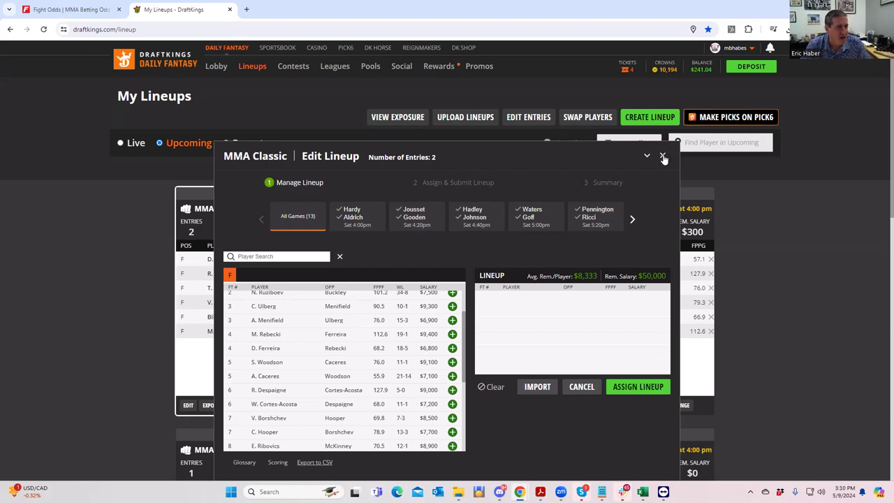
left_click(89, 9)
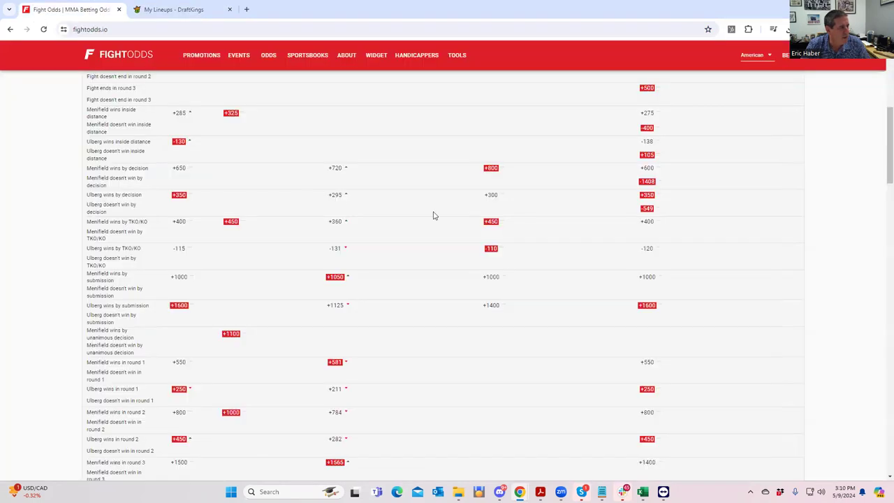
Collapse the Menifield vs. Ulberg props, check both fighters' salaries on DraftKings, and return to FightOdds.
scroll(436, 210, "up", 3)
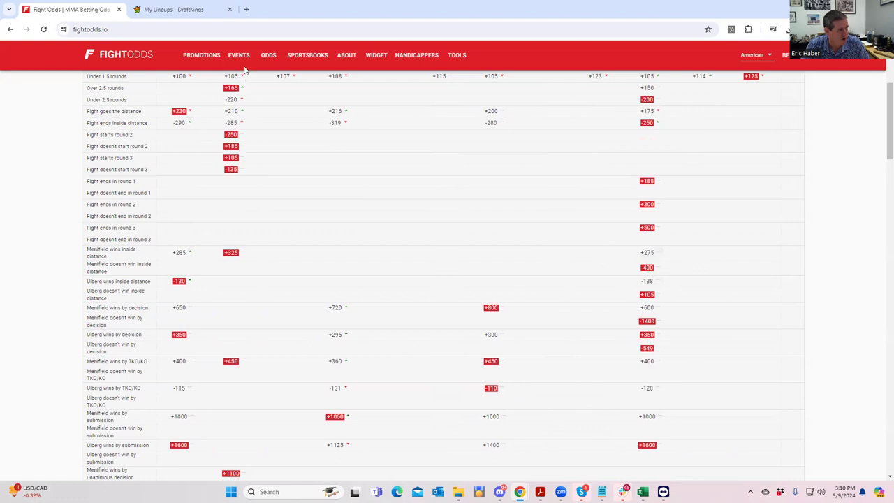
scroll(389, 157, "up", 1)
scroll(389, 156, "up", 2)
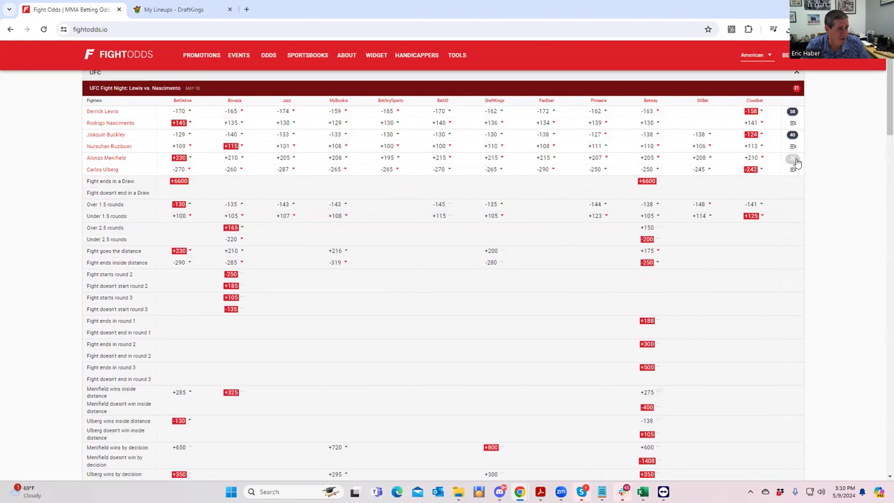
left_click(793, 163)
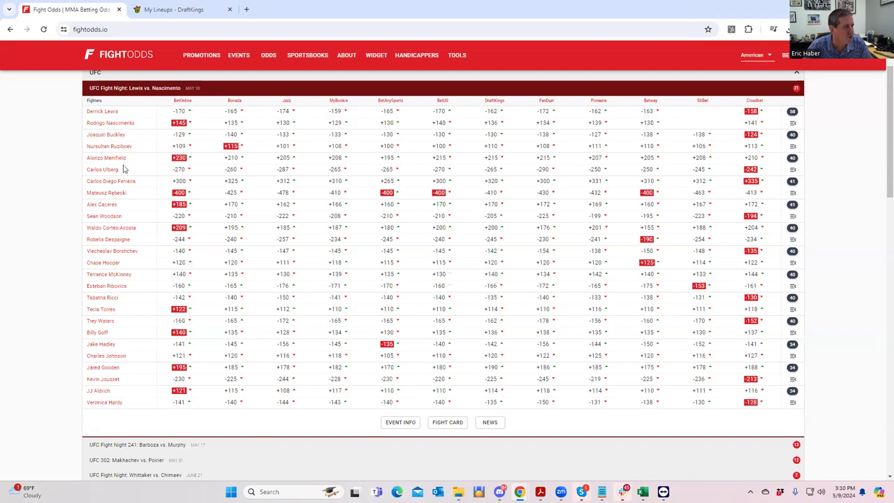
left_click(152, 7)
scroll(342, 329, "up", 1)
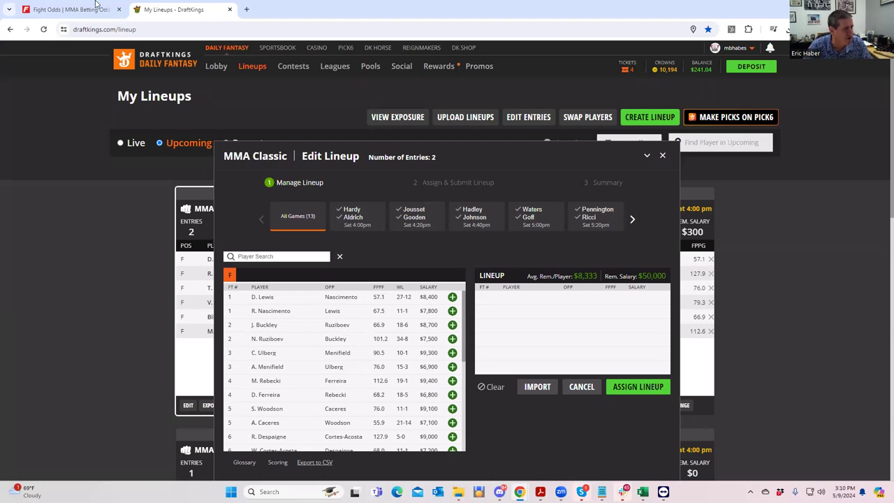
left_click(67, 11)
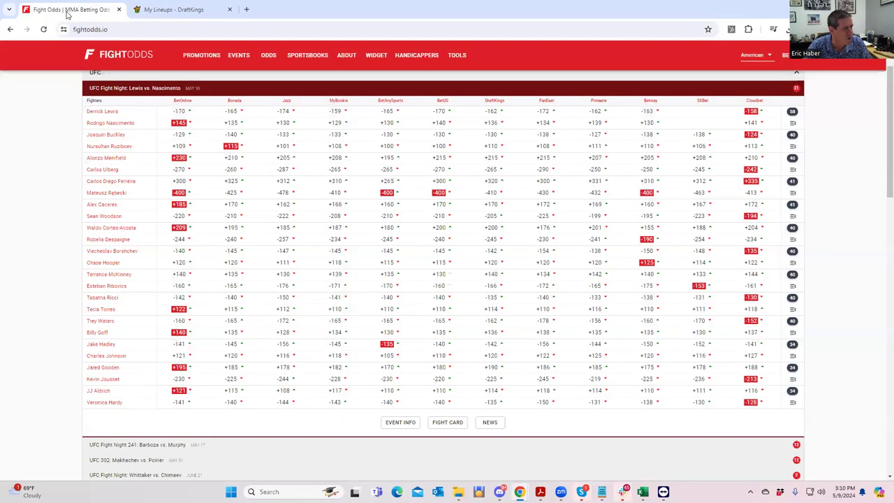
Expand the Buckley vs. Ruziboev props, examine the inside-distance and win-method odds, and switch to DraftKings.
left_click(791, 136)
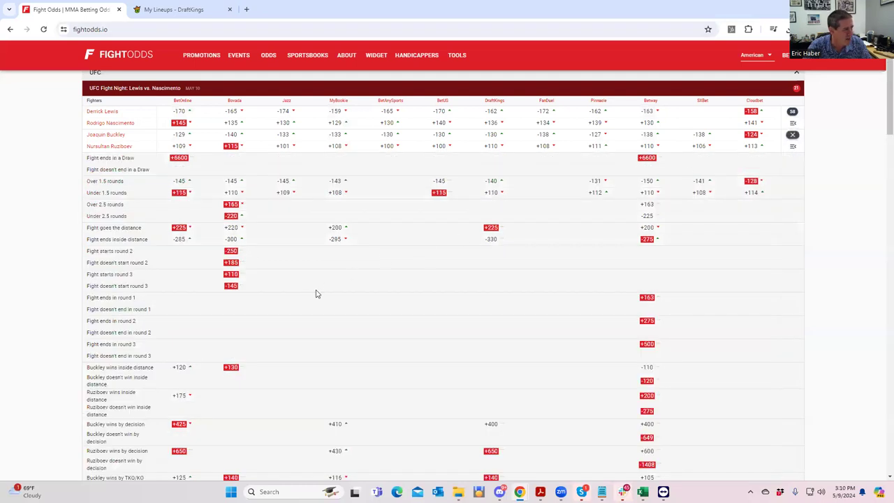
scroll(318, 328, "down", 2)
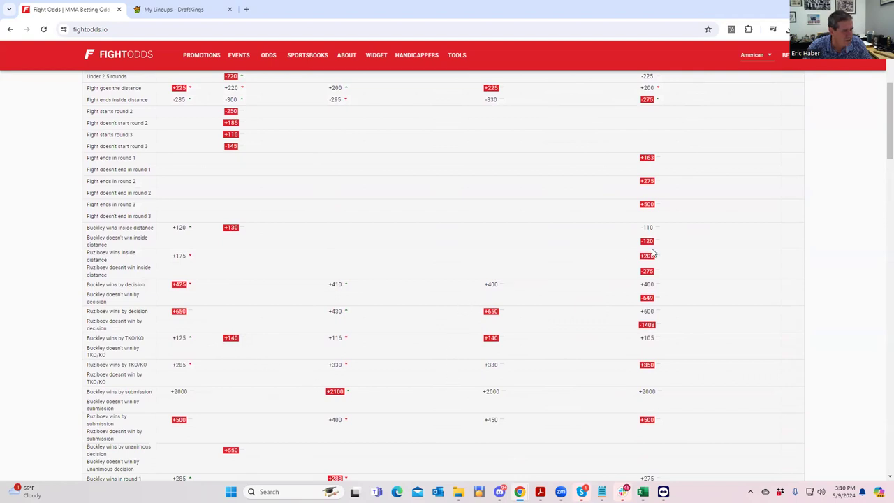
left_click(187, 10)
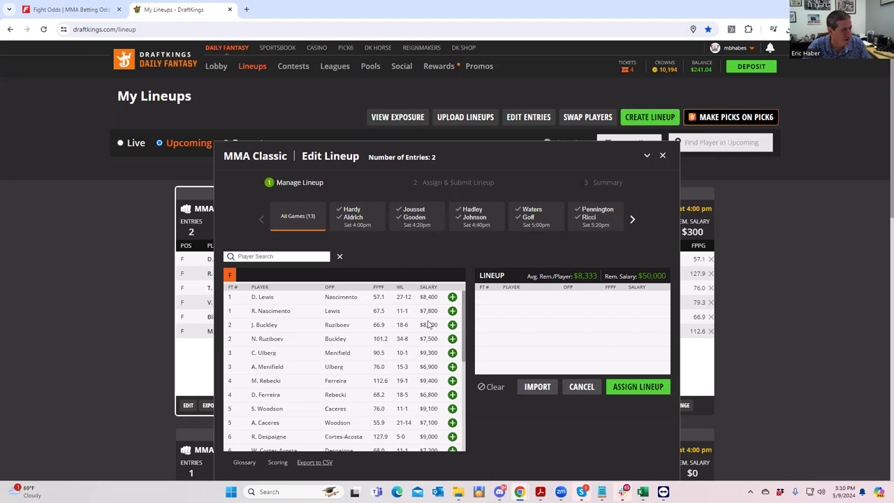
Add the underdogs N. Ruziboev, T. McKinney and W. Cortes-Acosta to the empty lineup, finding McKinney by searching "mc".
left_click(453, 340)
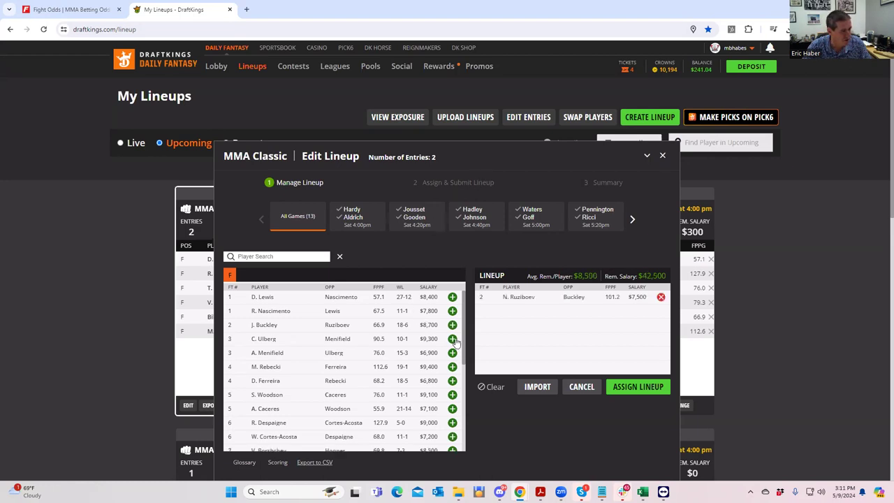
left_click(661, 297)
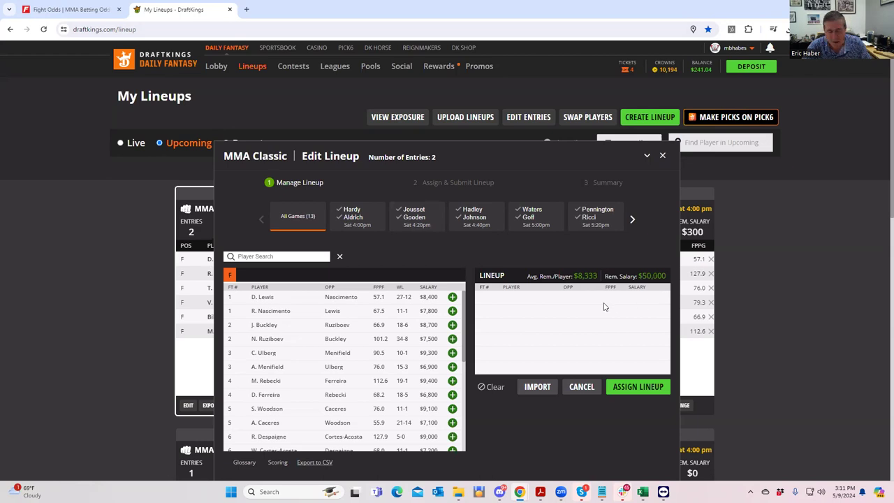
left_click(453, 339)
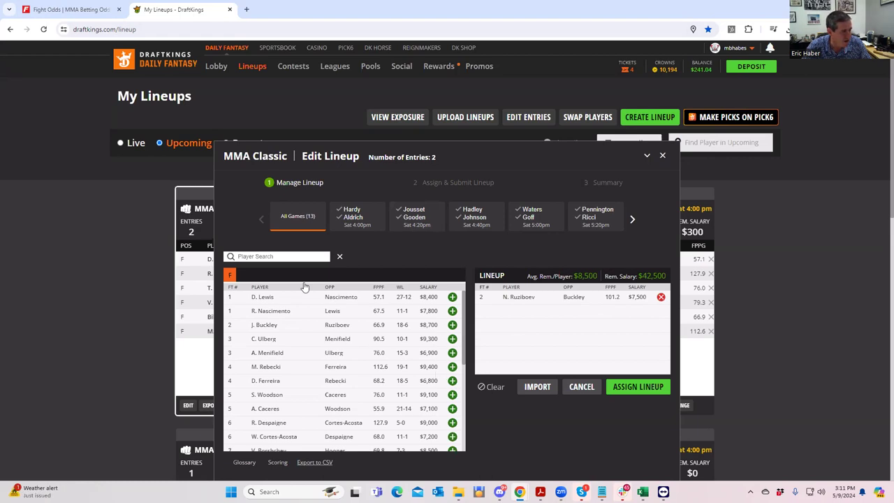
left_click(275, 255)
type("mc")
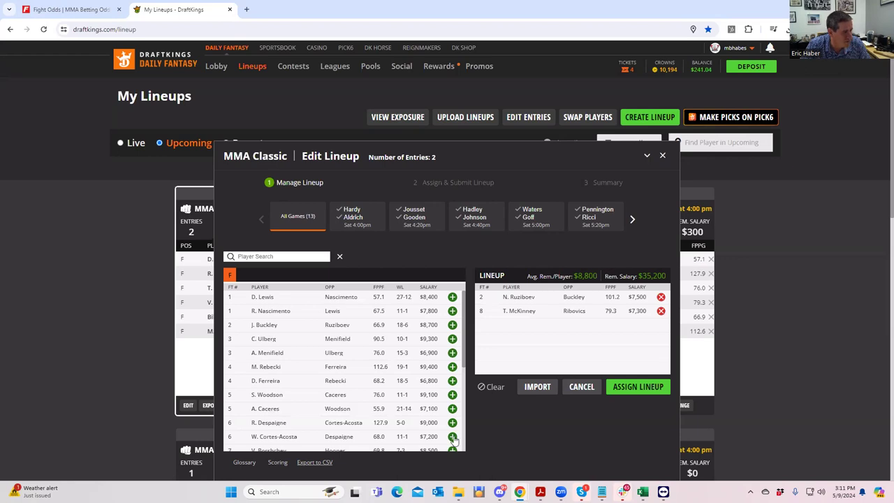
scroll(452, 438, "down", 3)
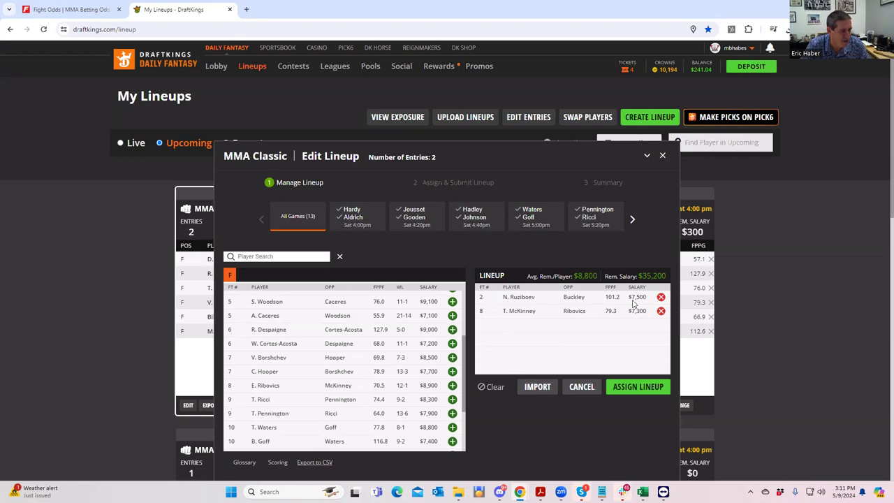
left_click(452, 344)
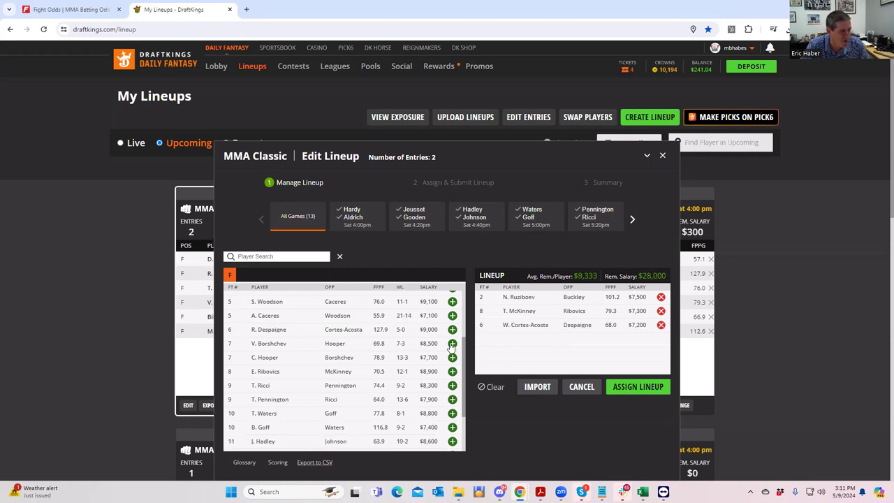
Sort the fighter list by salary from highest to lowest.
left_click_drag(463, 361, 462, 297)
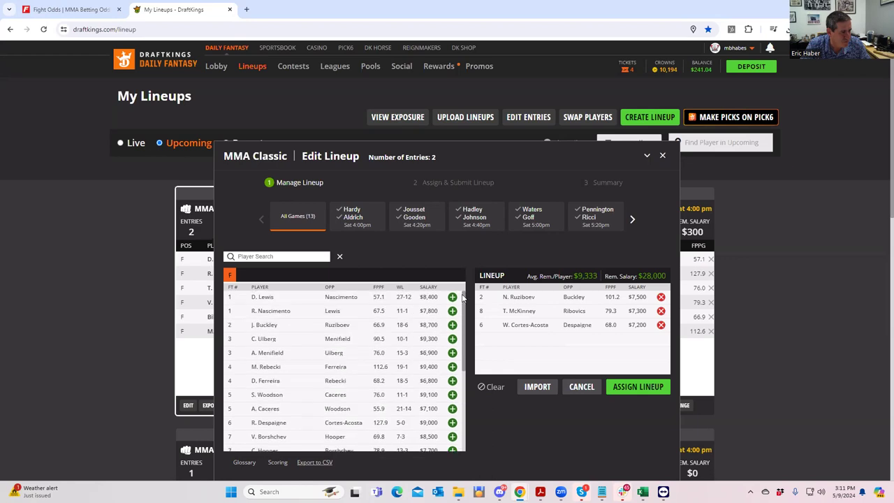
left_click(427, 286)
left_click(428, 286)
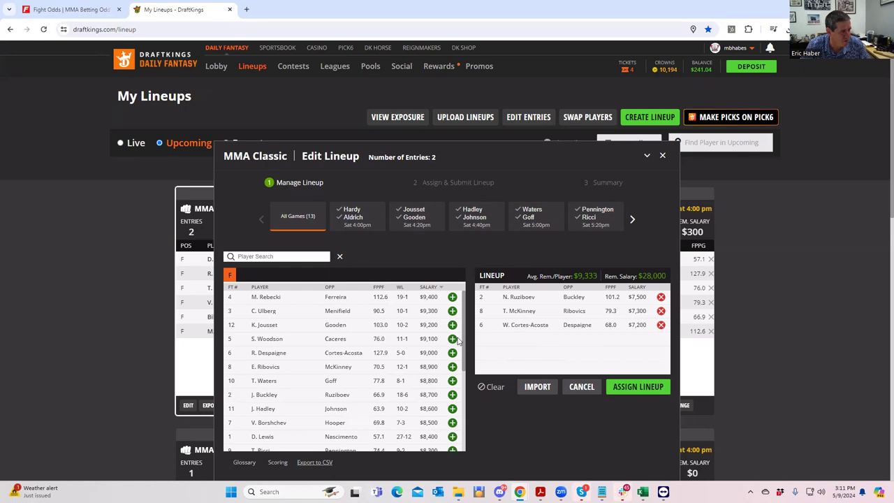
Fill the lineup's three remaining slots with the most expensive fighters, M. Rebecki, C. Ulberg and K. Jousset.
left_click(453, 297)
left_click(453, 298)
left_click(453, 298)
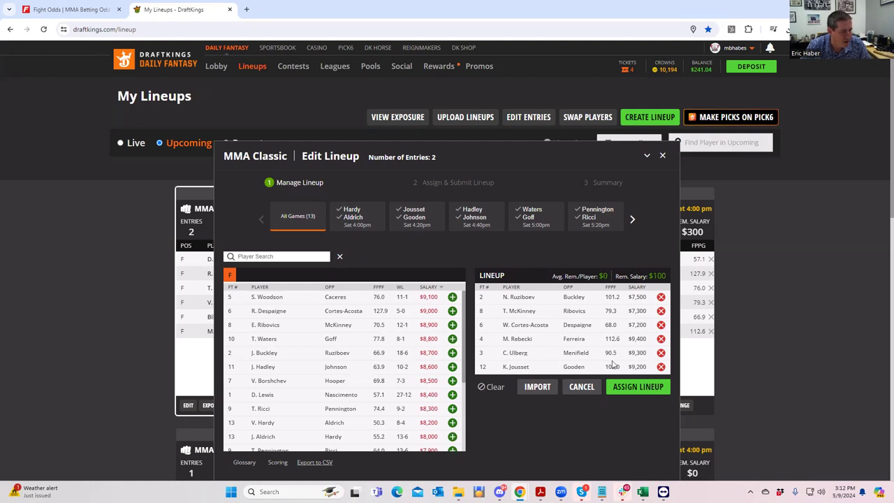
Remove all six fighters from the lineup.
left_click(661, 367)
left_click(661, 352)
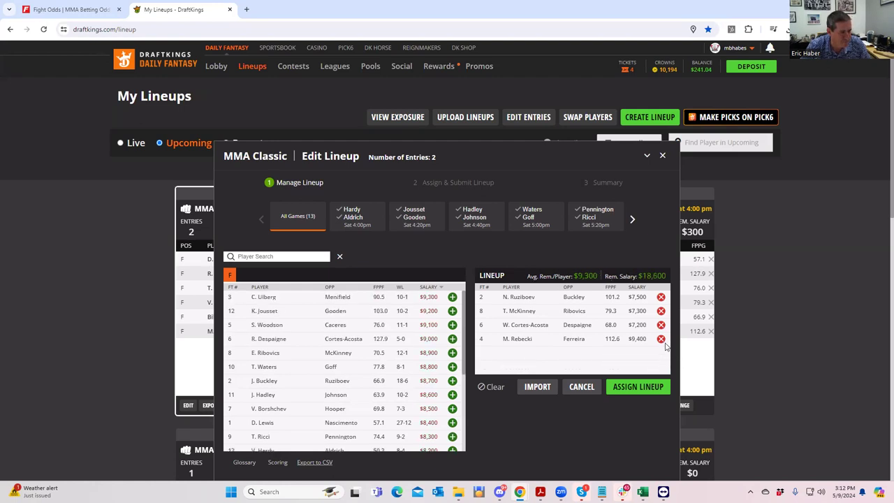
left_click(660, 338)
left_click(661, 324)
left_click(660, 311)
left_click(661, 297)
Return to FightOdds and collapse the Buckley vs. Ruziboev props.
left_click(632, 220)
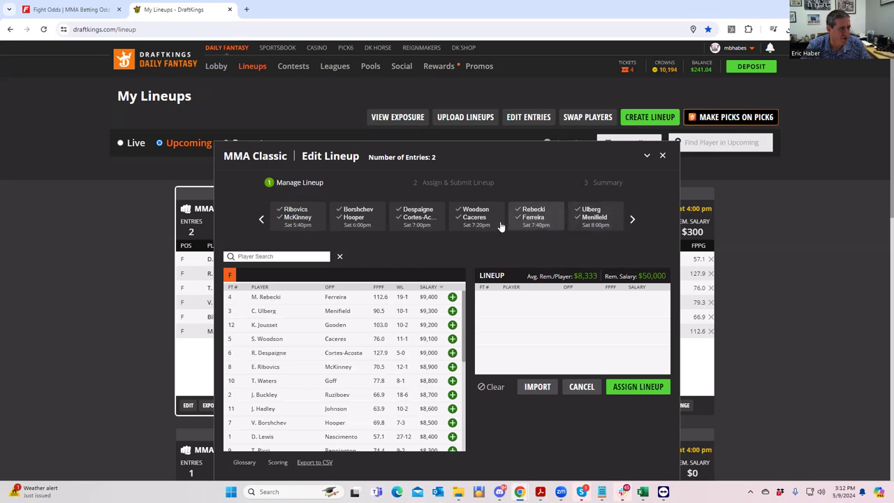
left_click(53, 11)
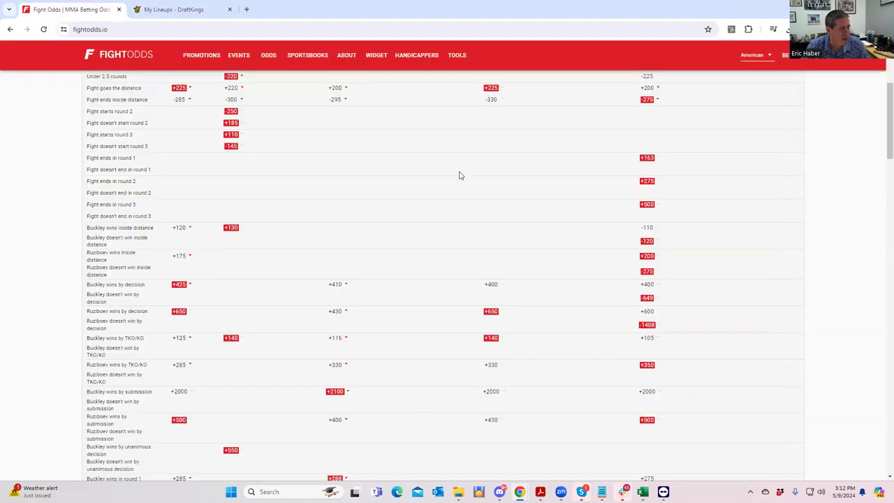
scroll(710, 210, "up", 3)
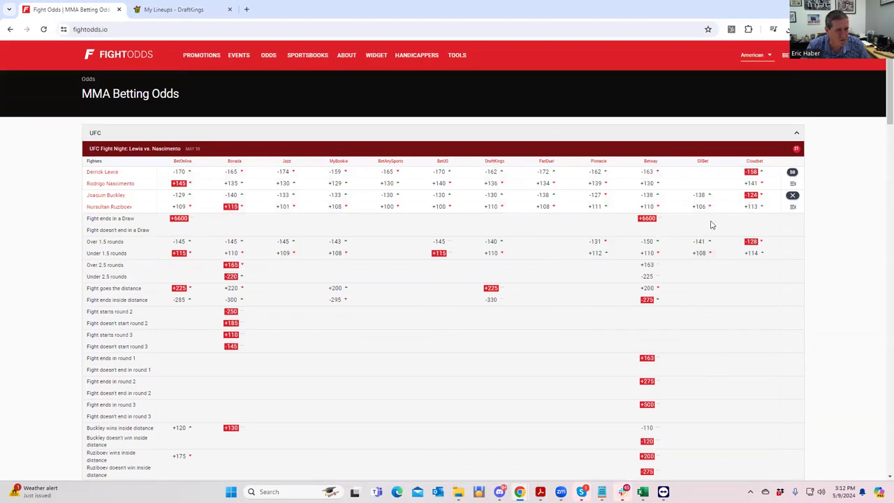
left_click(793, 194)
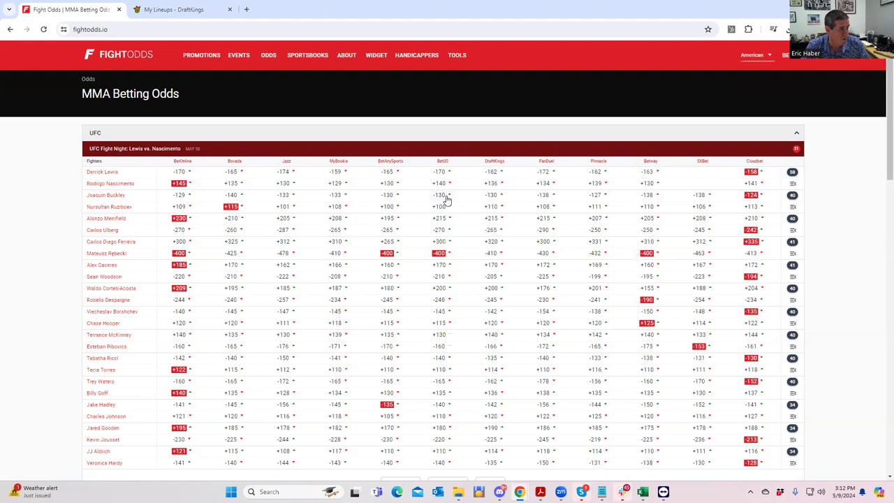
Check the salary list on DraftKings, return to FightOdds, and expand the Buckley vs. Ruziboev props again to examine the inside-distance odds.
left_click(179, 10)
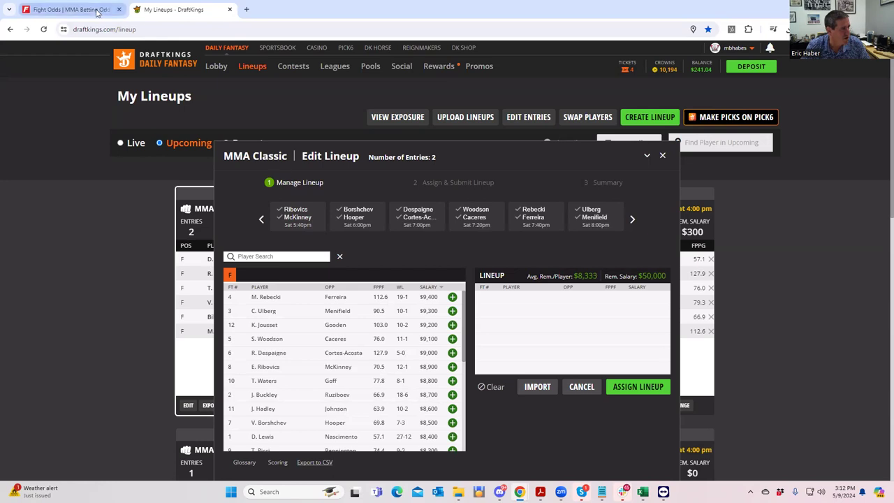
left_click(70, 10)
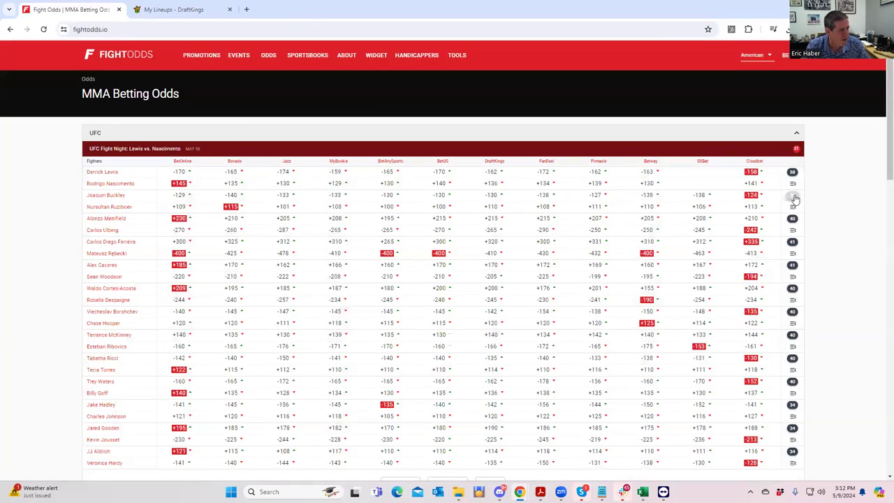
left_click(792, 199)
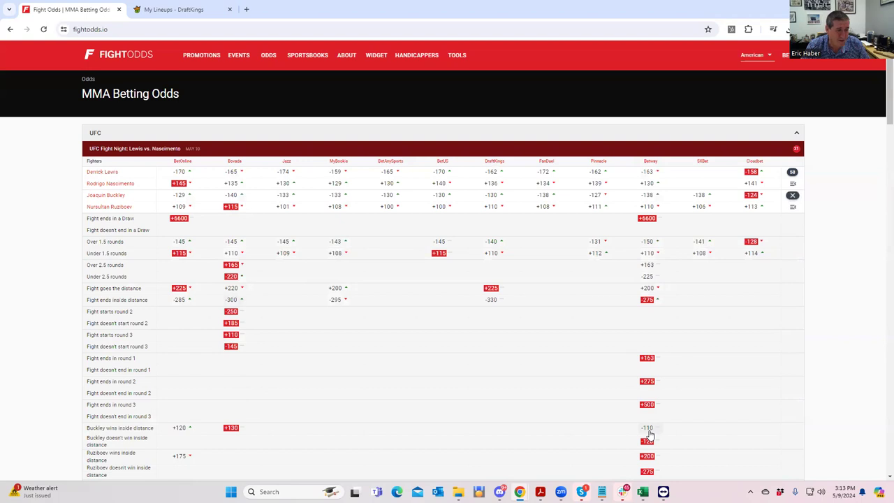
Switch to DraftKings, filter the fighter list by the Ruziboev vs. Buckley fight, and clear that filter to show all fighters.
left_click(171, 10)
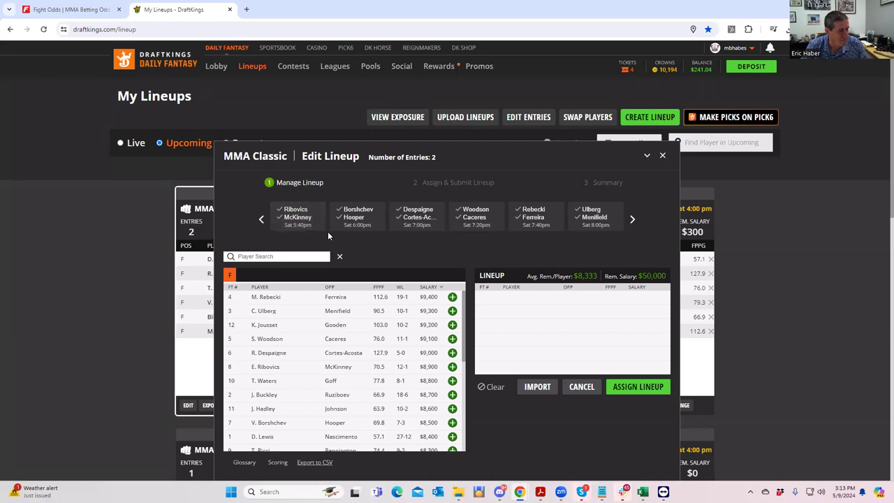
left_click(632, 219)
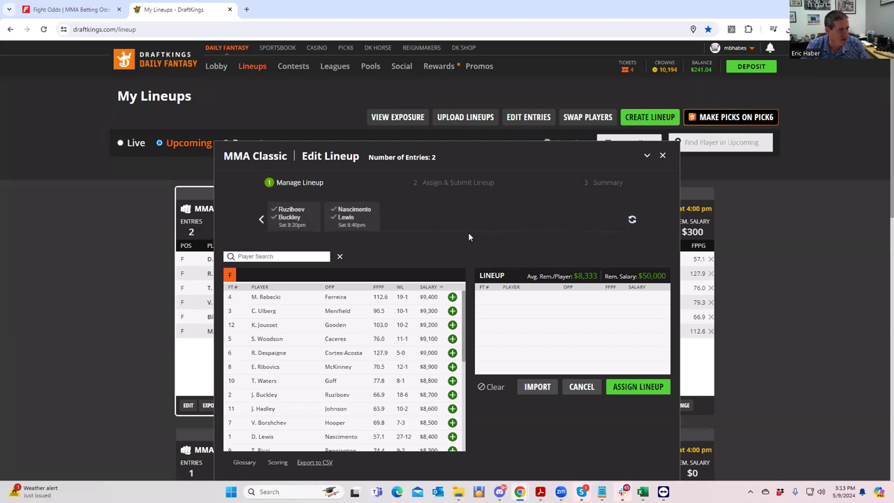
left_click(290, 222)
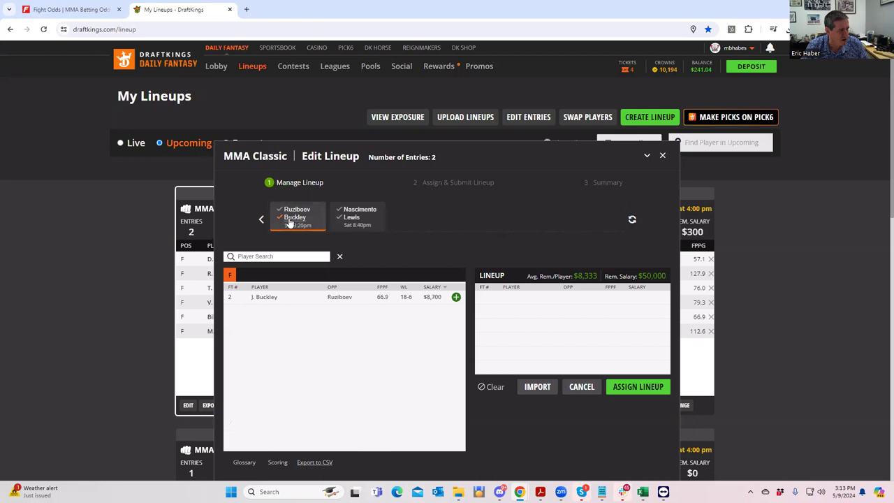
left_click(290, 222)
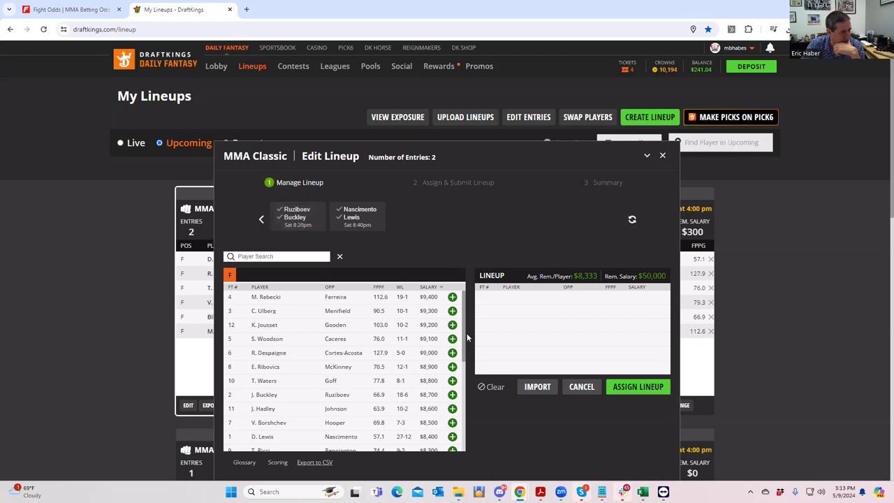
left_click_drag(464, 335, 463, 280)
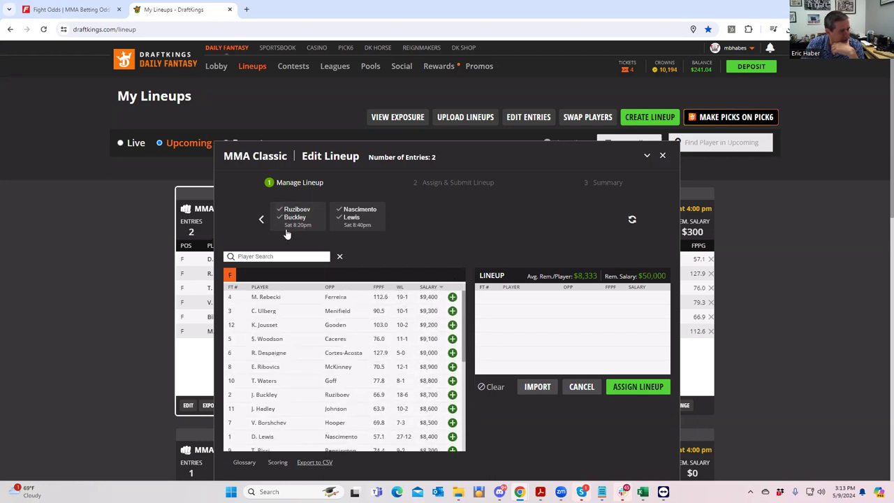
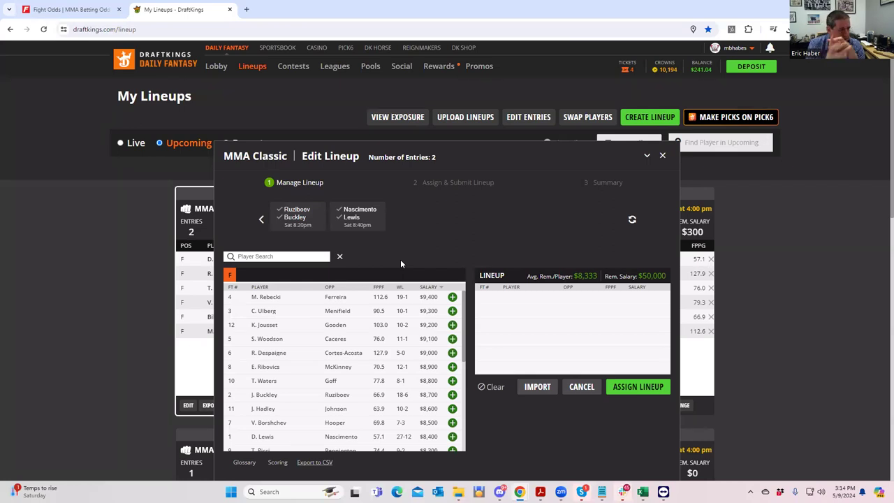
Review the salary-sorted fighter list, filter it to Nascimento vs. Lewis to check their salaries, and return to FightOdds.
left_click_drag(462, 326, 473, 461)
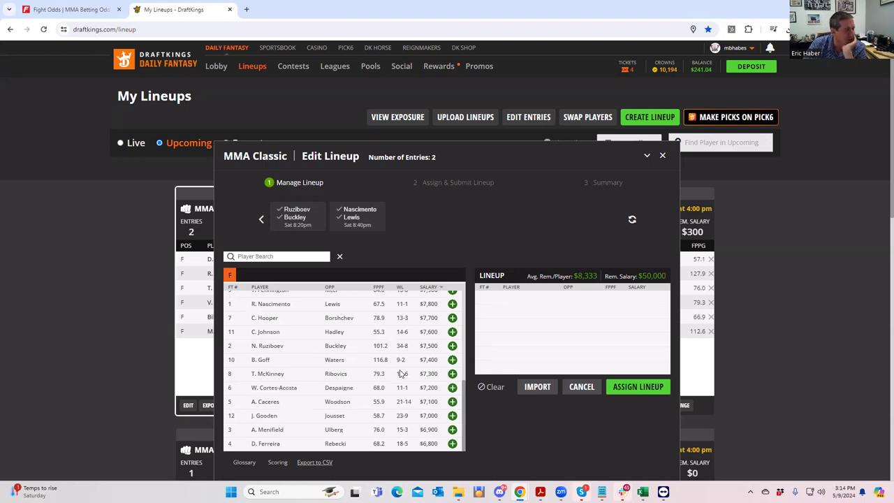
left_click_drag(466, 403, 462, 277)
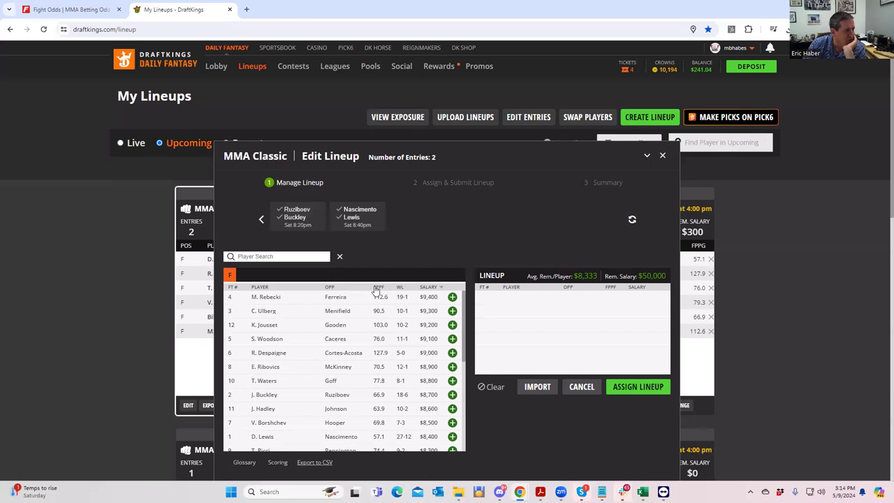
left_click(353, 221)
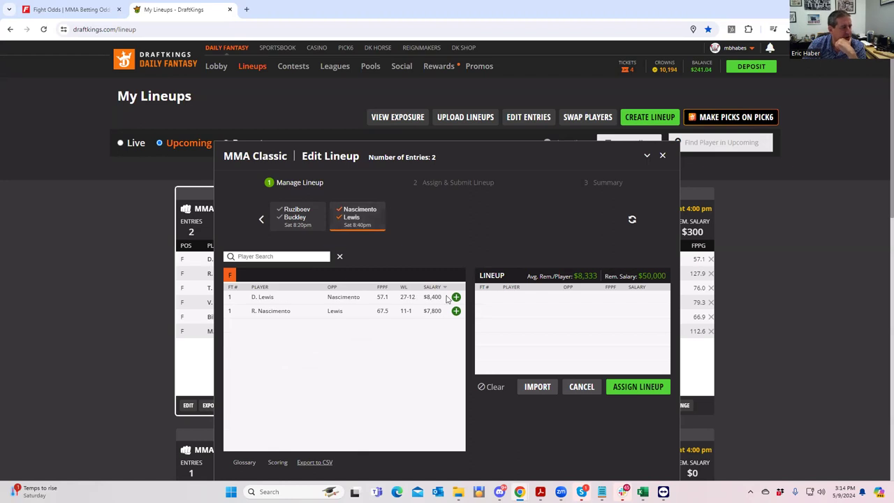
left_click(80, 10)
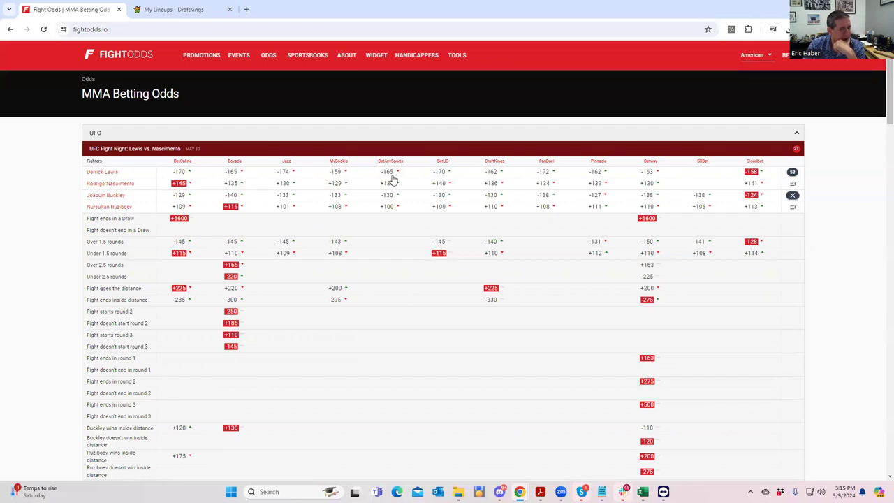
Expand the Lewis vs. Nascimento props and examine the round and inside-distance odds.
left_click(792, 172)
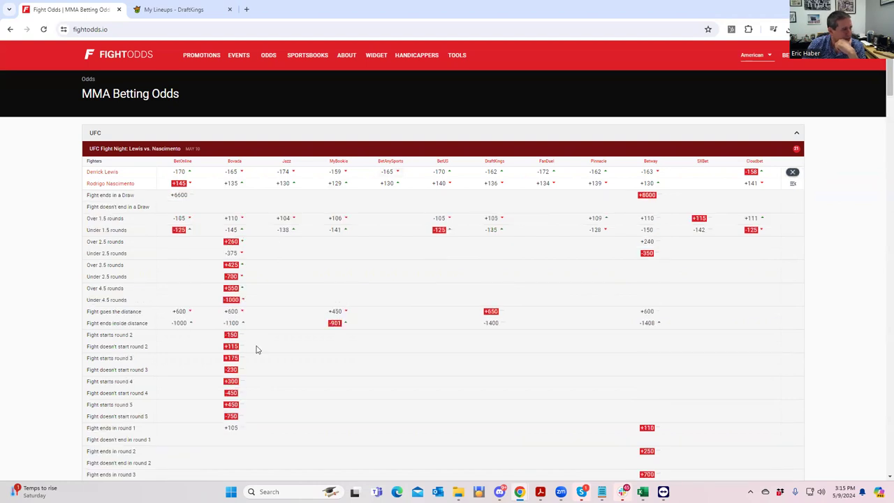
scroll(245, 363, "down", 3)
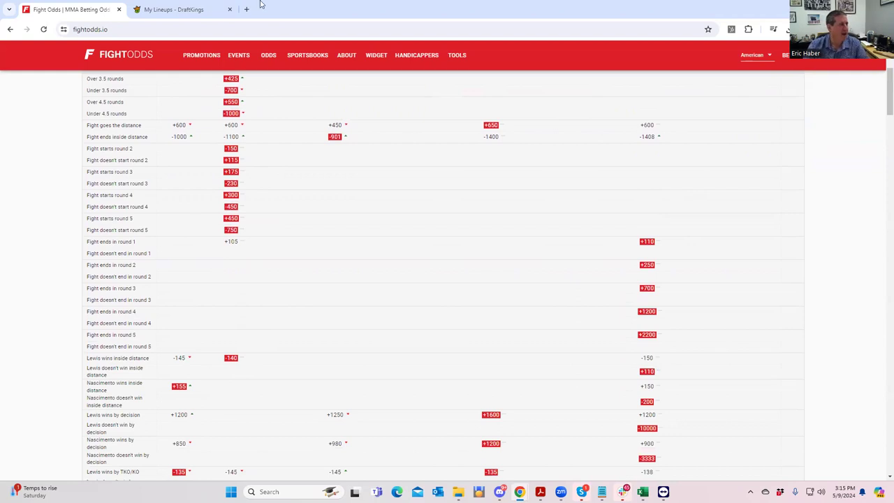
Switch to DraftKings, try D. Lewis in the lineup and remove him, and clear the Nascimento vs. Lewis filter.
left_click(174, 9)
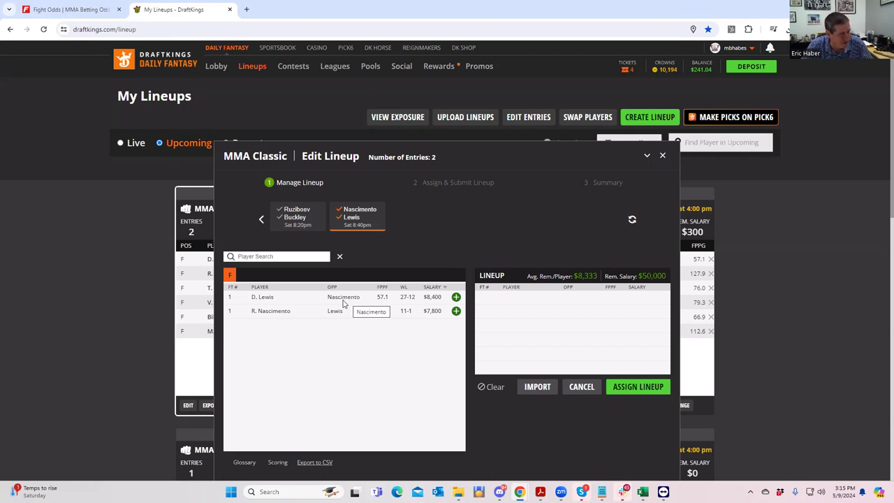
left_click(456, 297)
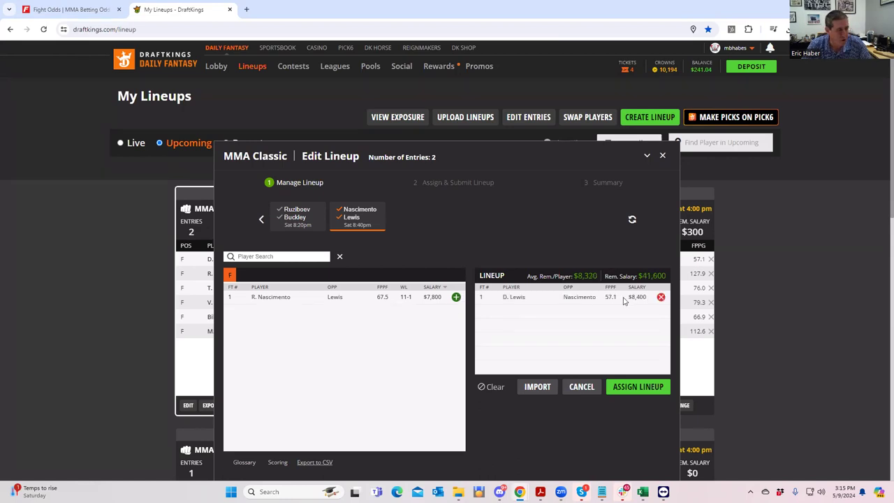
left_click(661, 297)
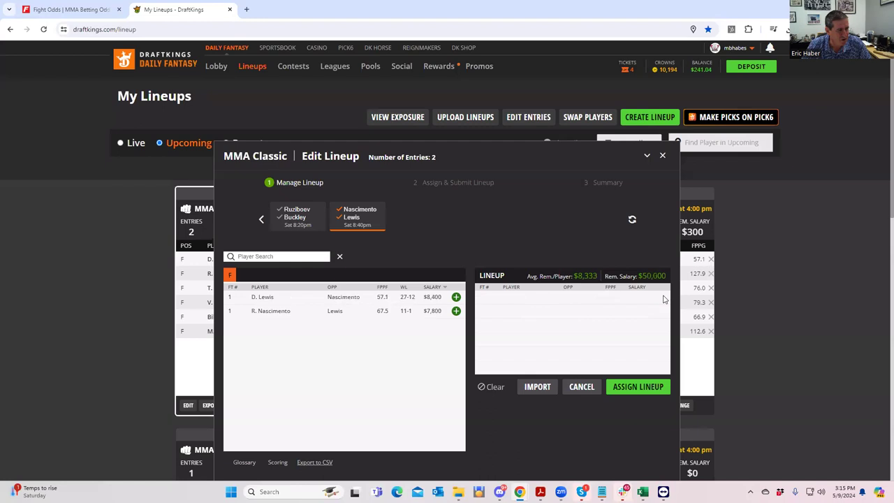
left_click(357, 222)
Go back to the earlier fights, filter the fighter list by Despaigne vs. Cortes-Acosta to check salary, and clear that filter.
left_click(261, 221)
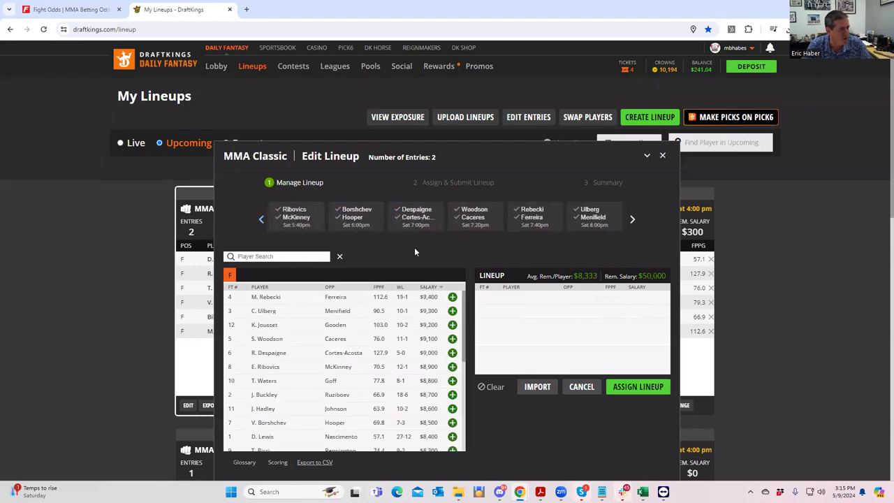
left_click(407, 212)
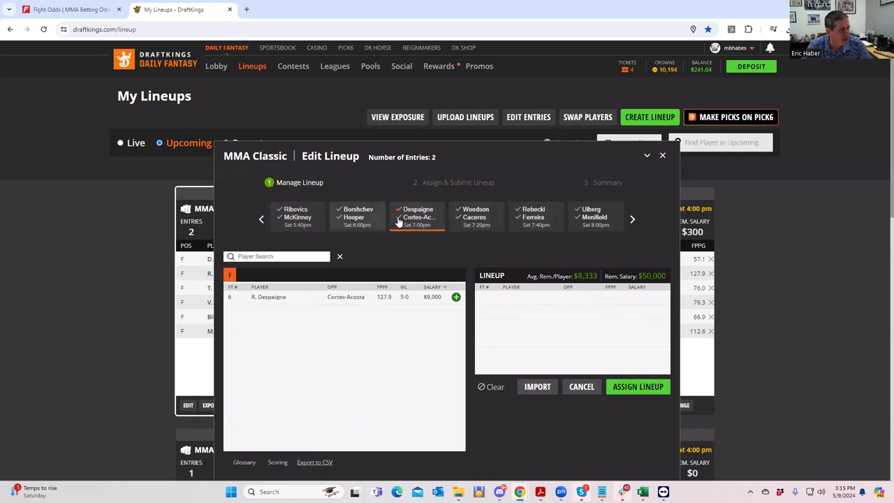
left_click(412, 210)
left_click(295, 223)
left_click(410, 209)
left_click(414, 213)
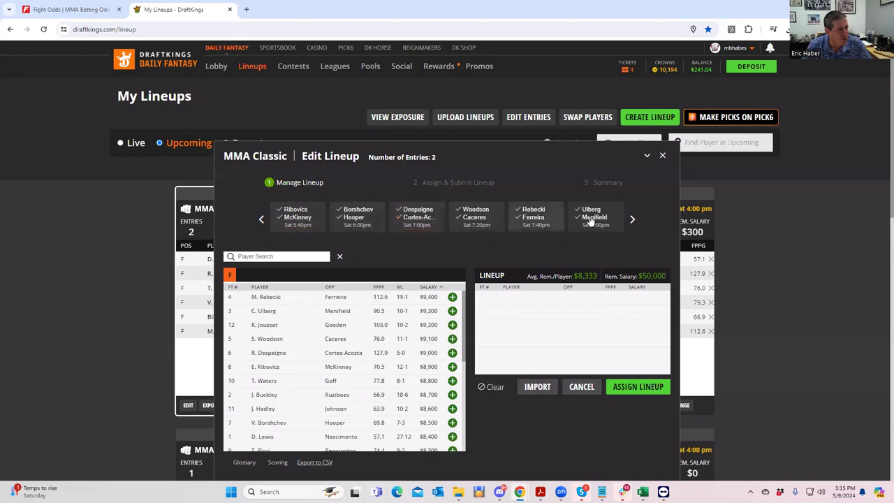
Filter the fighter list to Nascimento to check his salary, and return to FightOdds to examine the Lewis vs. Nascimento props.
left_click(630, 221)
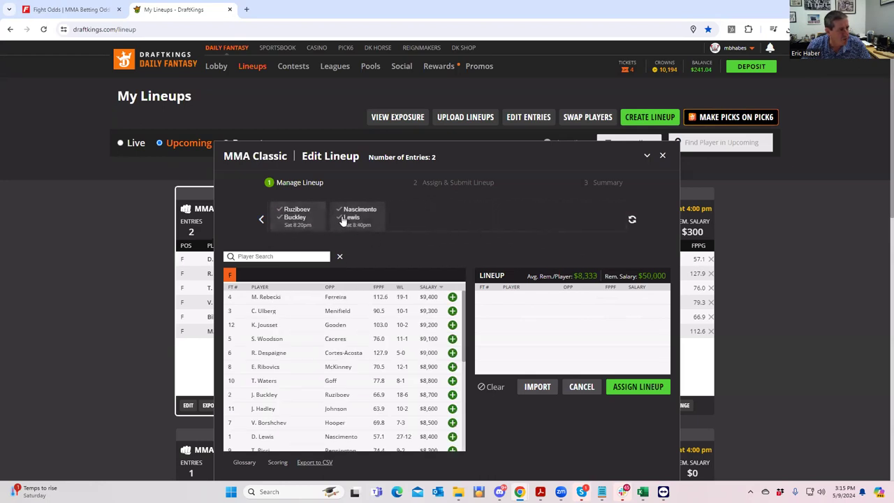
left_click(347, 217)
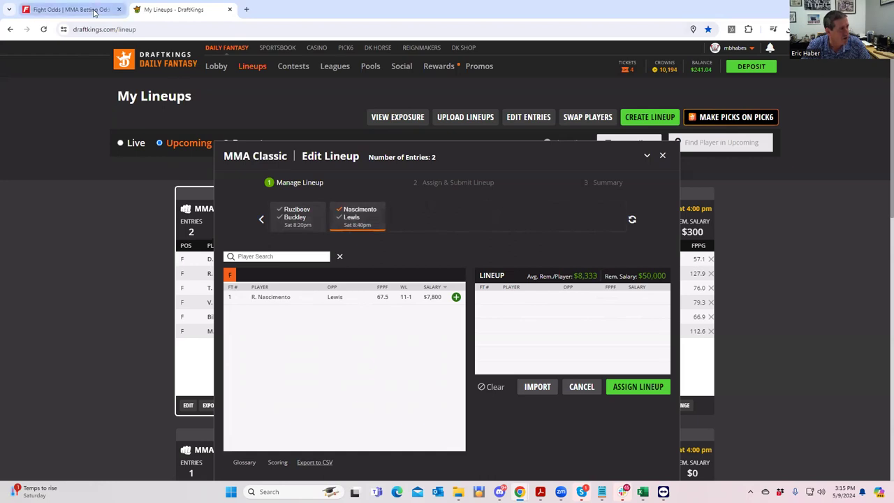
left_click(70, 9)
scroll(527, 216, "up", 2)
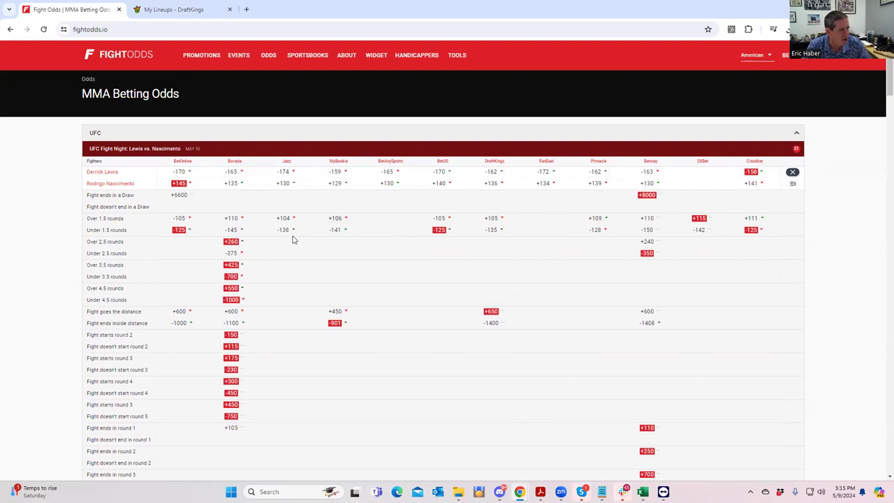
scroll(362, 255, "down", 3)
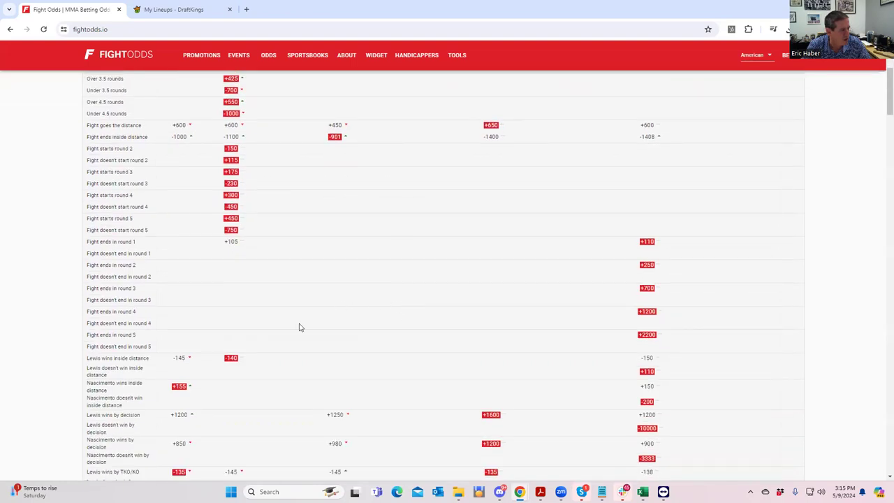
scroll(203, 395, "down", 1)
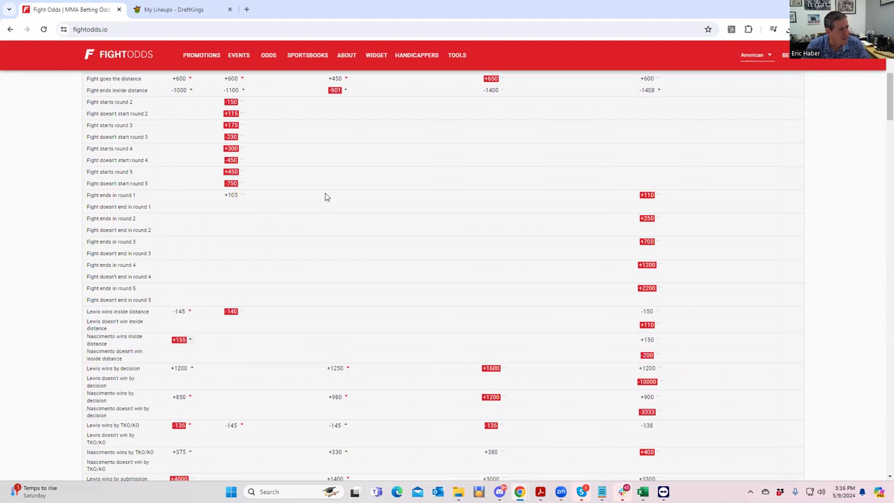
Clear the Nascimento filter on DraftKings, and go back to FightOdds to compare the main event's moneylines, round totals and win-method odds.
left_click(180, 10)
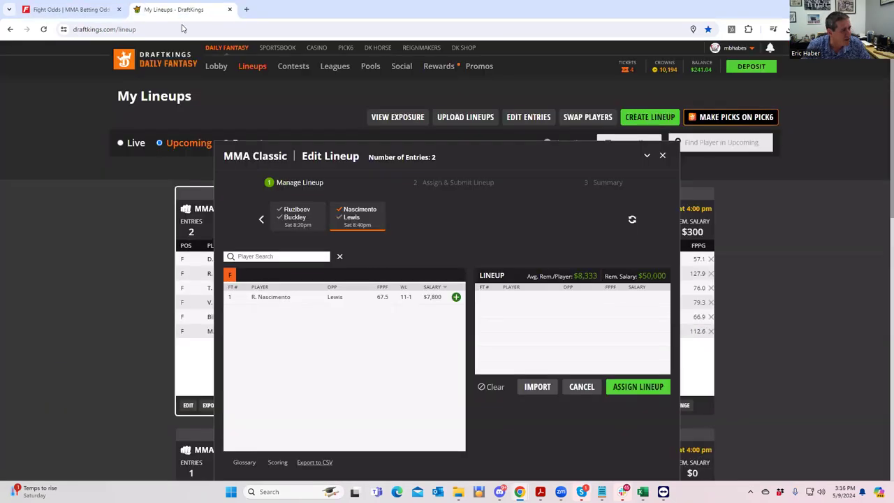
left_click(365, 215)
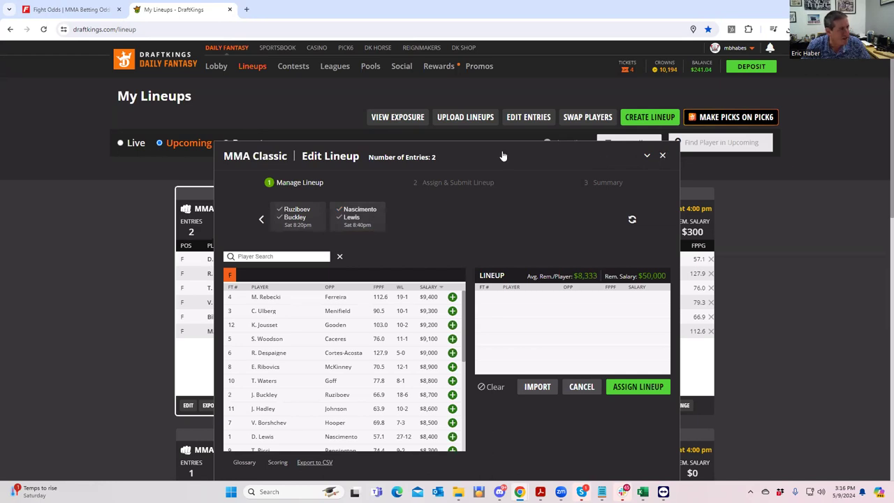
key("ctrl+Tab")
scroll(503, 165, "up", 2)
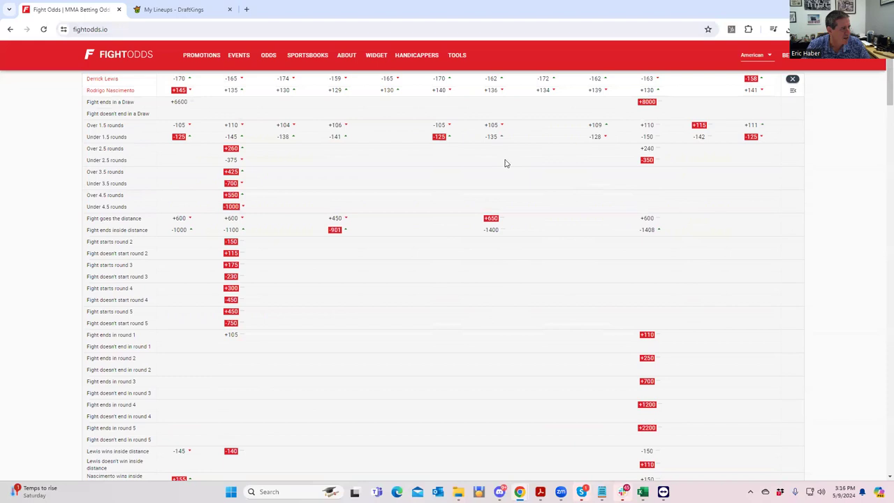
scroll(507, 163, "up", 2)
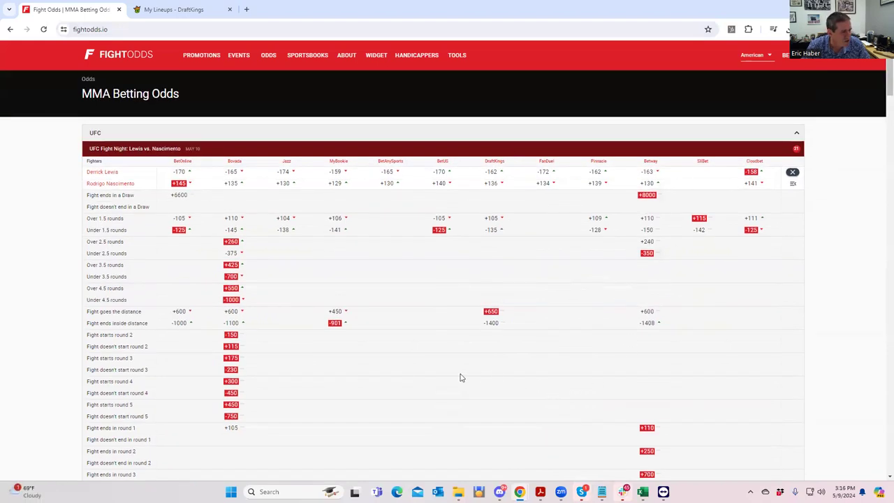
scroll(303, 369, "down", 3)
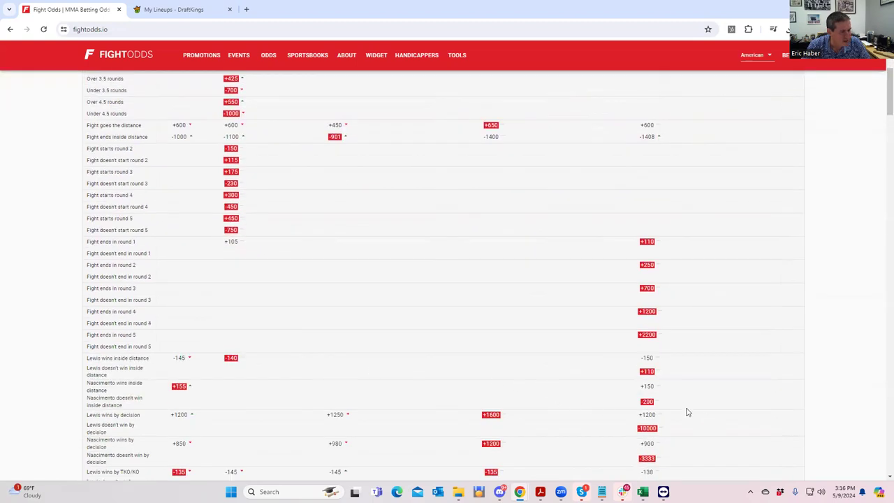
Switch to DraftKings, filter the list to Nascimento, add R. Nascimento to the lineup, and clear the fight filter.
left_click(180, 10)
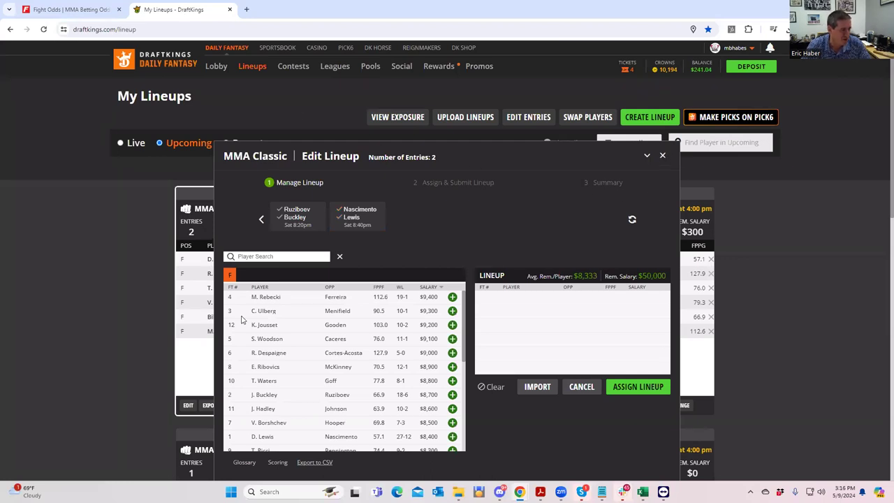
left_click(357, 211)
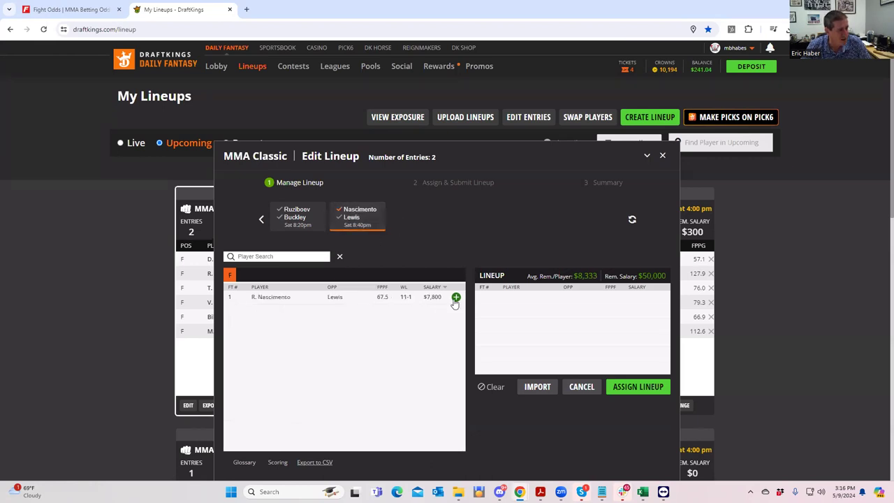
left_click(453, 297)
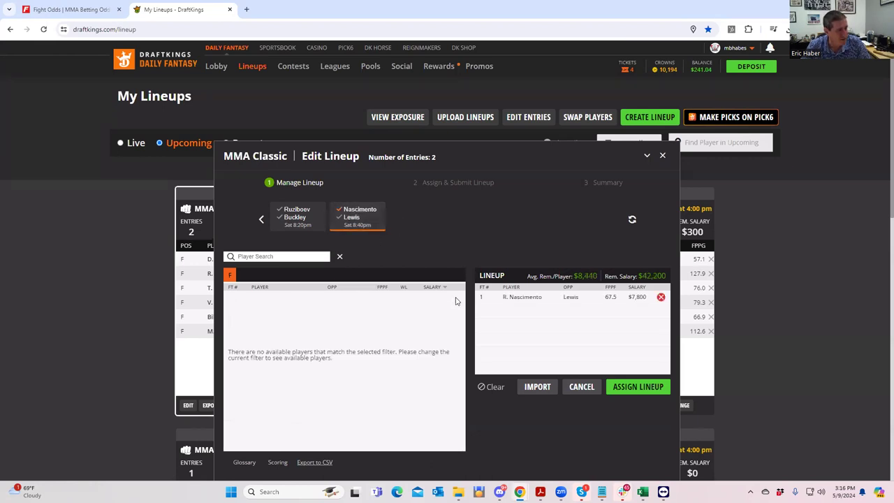
left_click(344, 214)
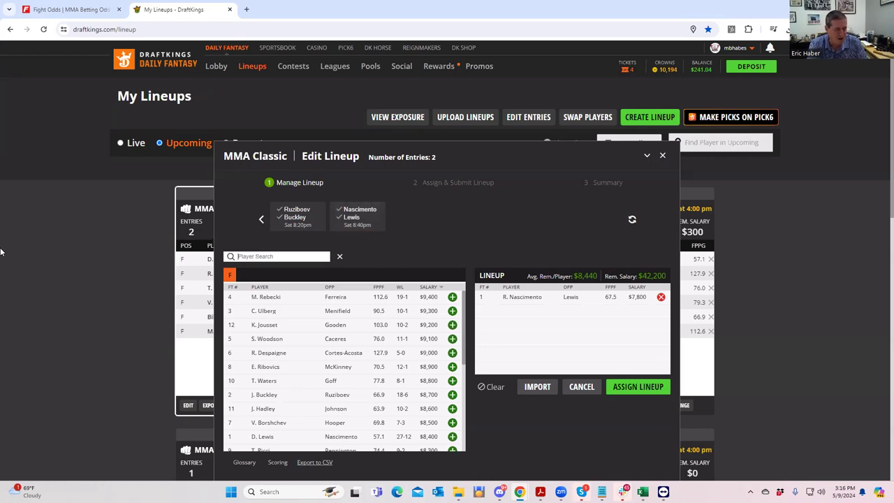
Search the players for "wal" and add W. Cortes-Acosta to the lineup.
type("acos")
key("BackSpace")
key("BackSpace")
key("BackSpace")
key("BackSpace")
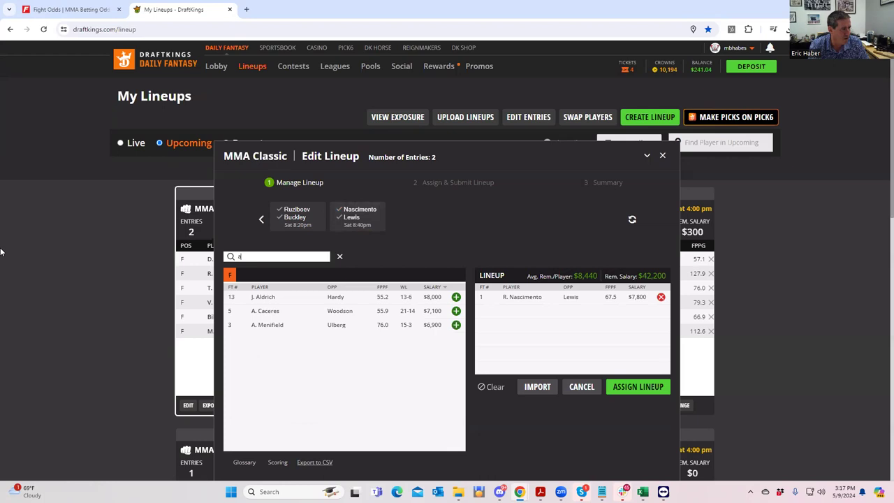
type("wal")
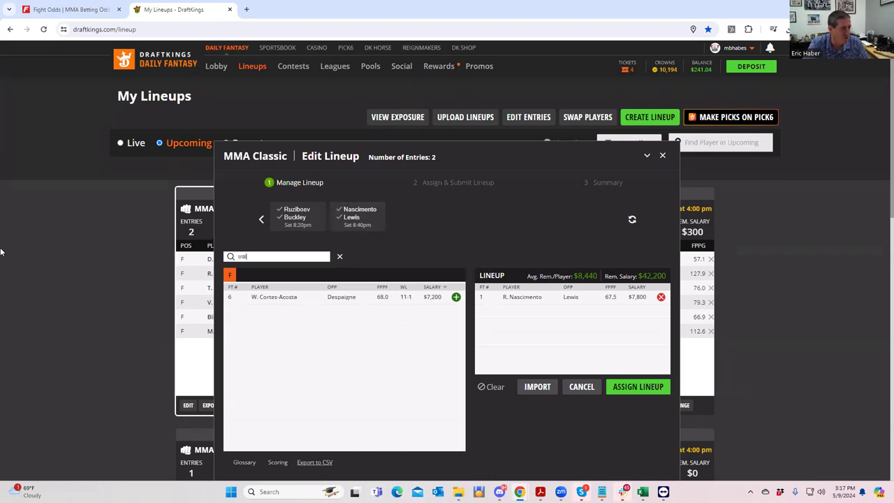
left_click(456, 298)
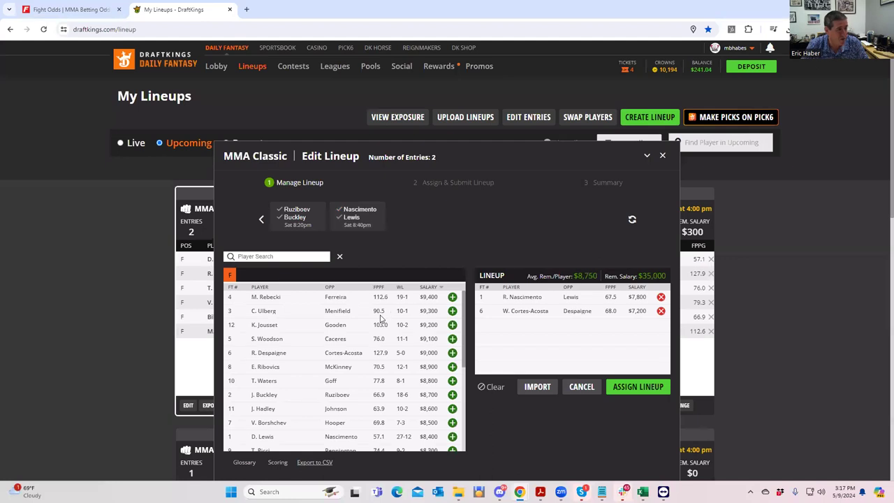